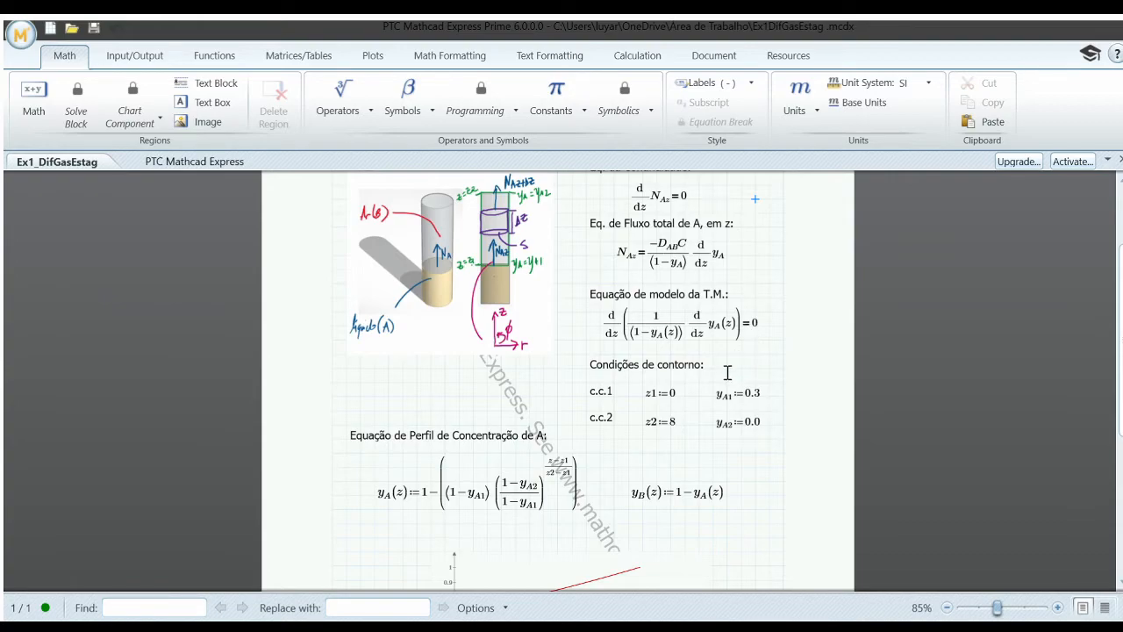
Step: Review the worksheet's model equations, boundary conditions, concentration profile equations and the plot of y_A(z) and y_B(z)
scroll(751, 452, down, 4)
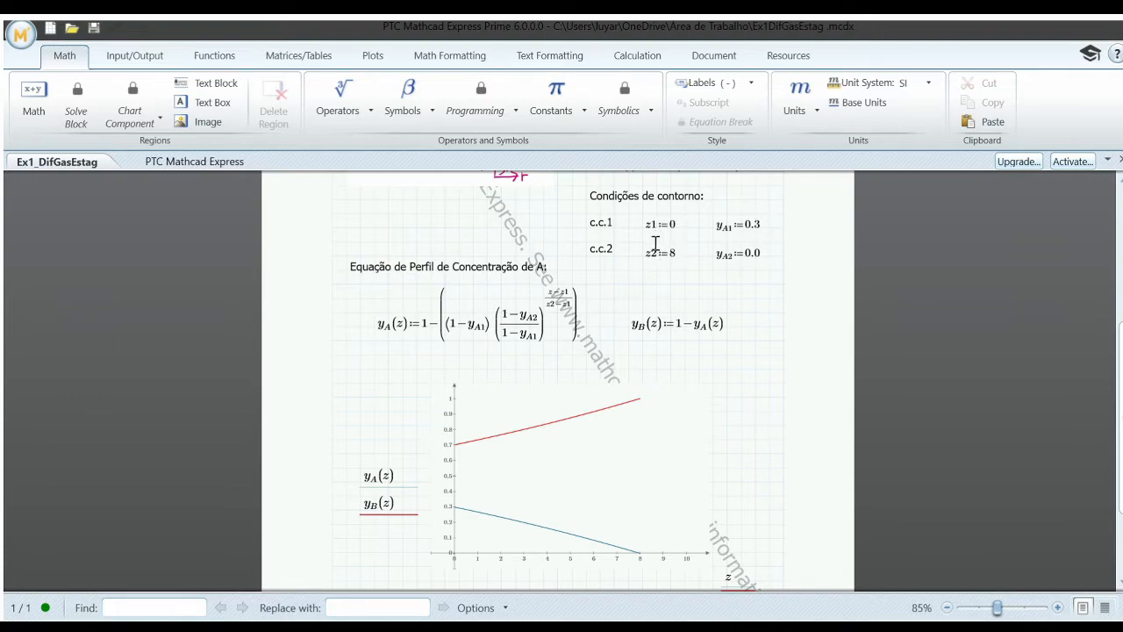
scroll(654, 244, up, 3)
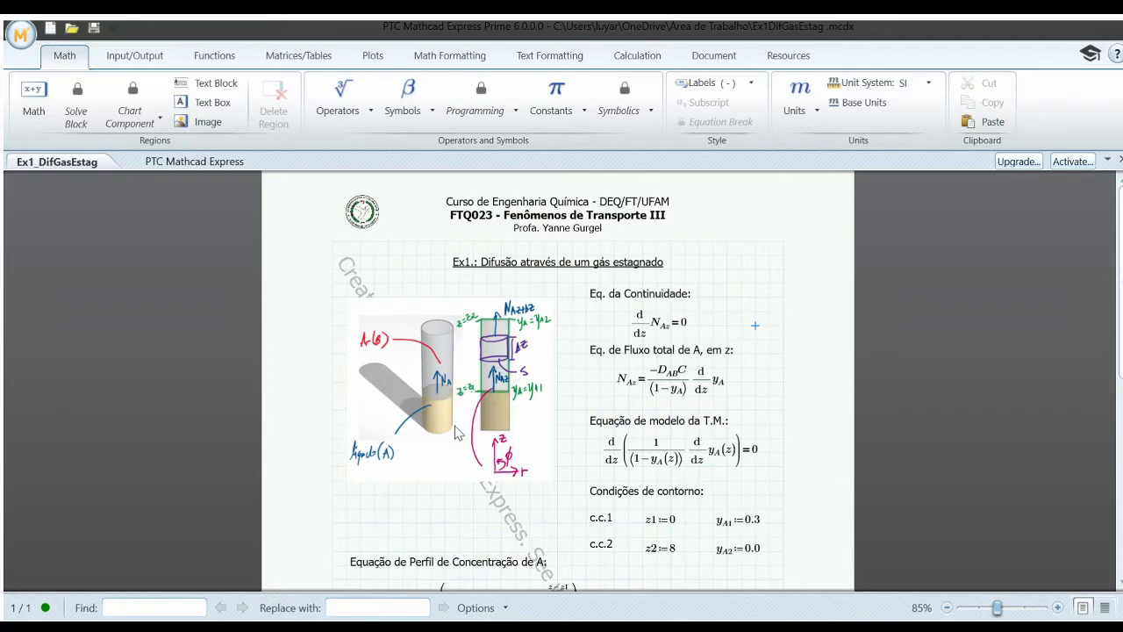
scroll(455, 432, down, 5)
scroll(454, 425, up, 1)
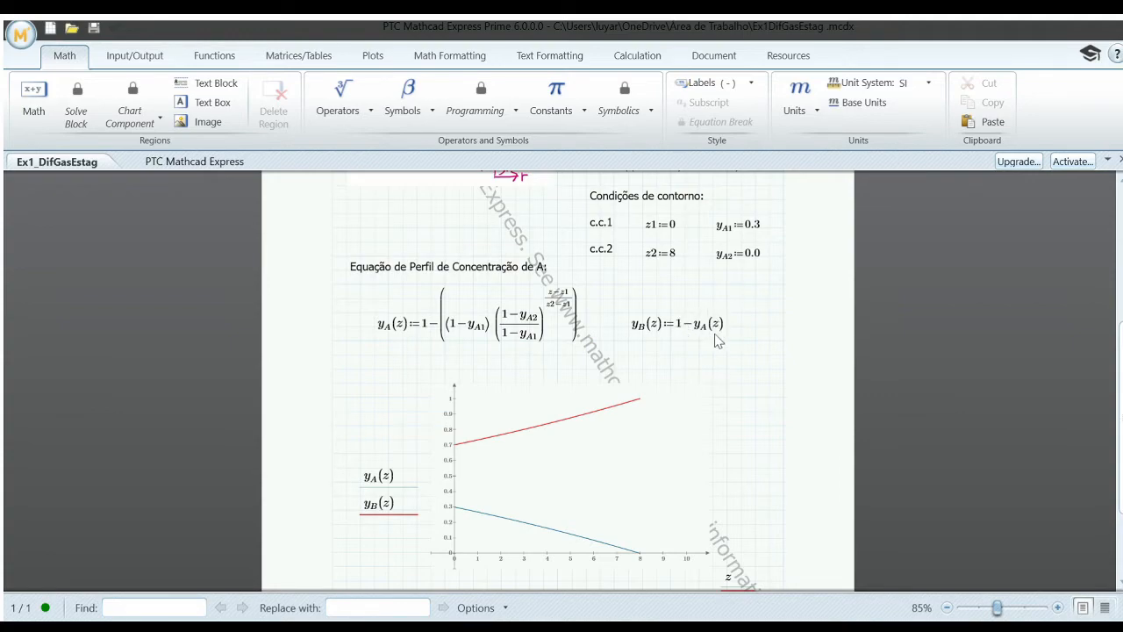
scroll(719, 340, down, 3)
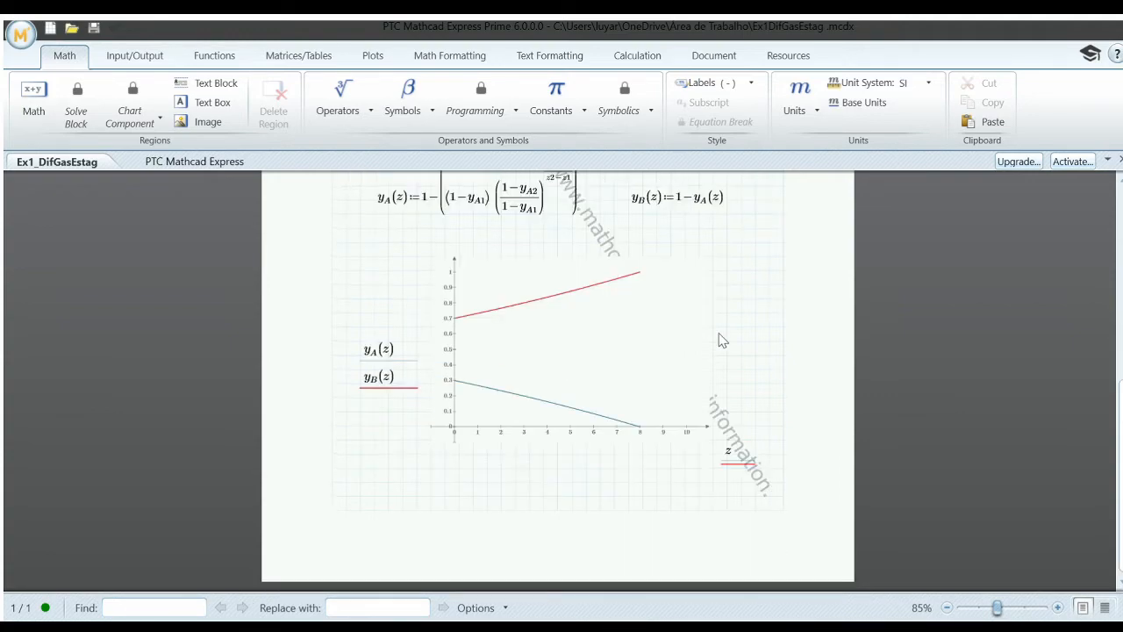
scroll(720, 340, up, 4)
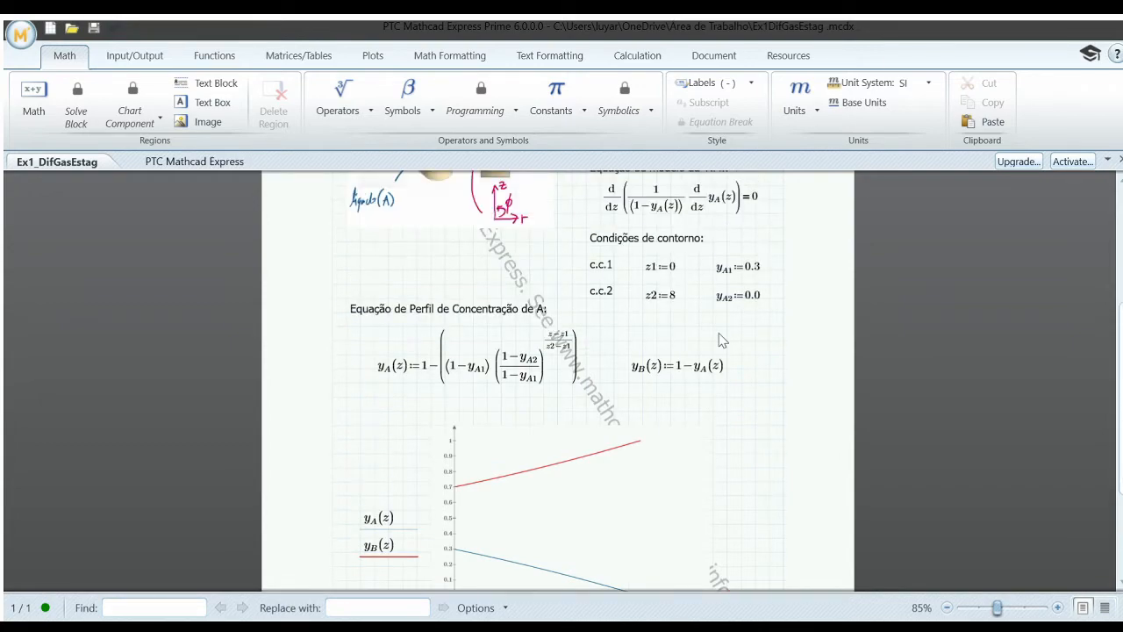
scroll(719, 340, down, 1)
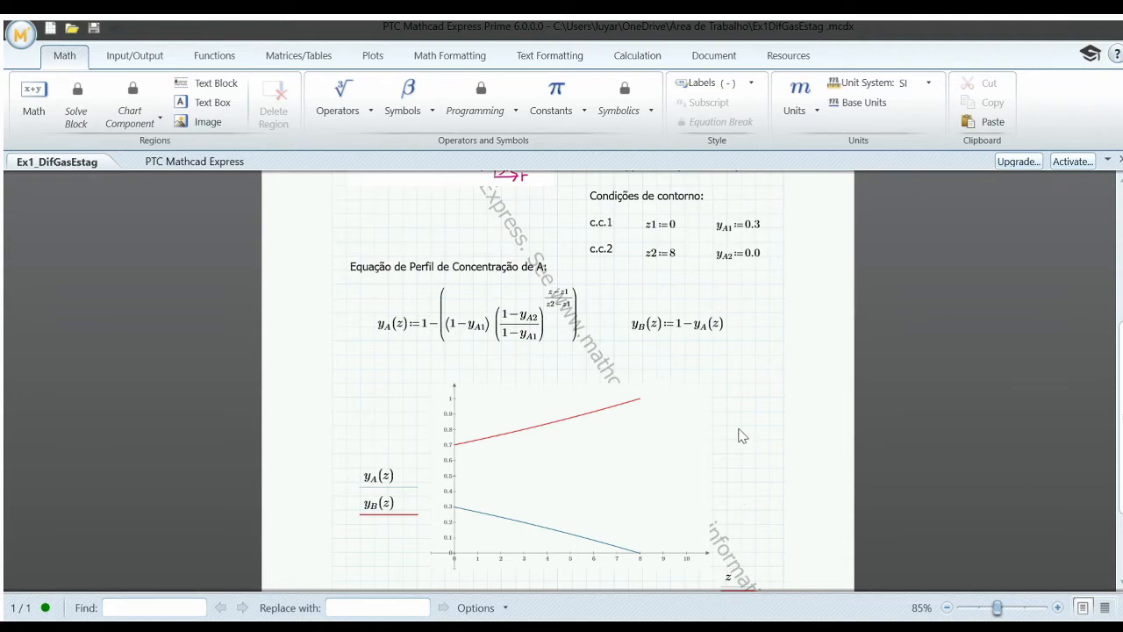
Step: Set the leading constant in the fraction's numerator in the y_A(z) equation to 5
click(508, 319)
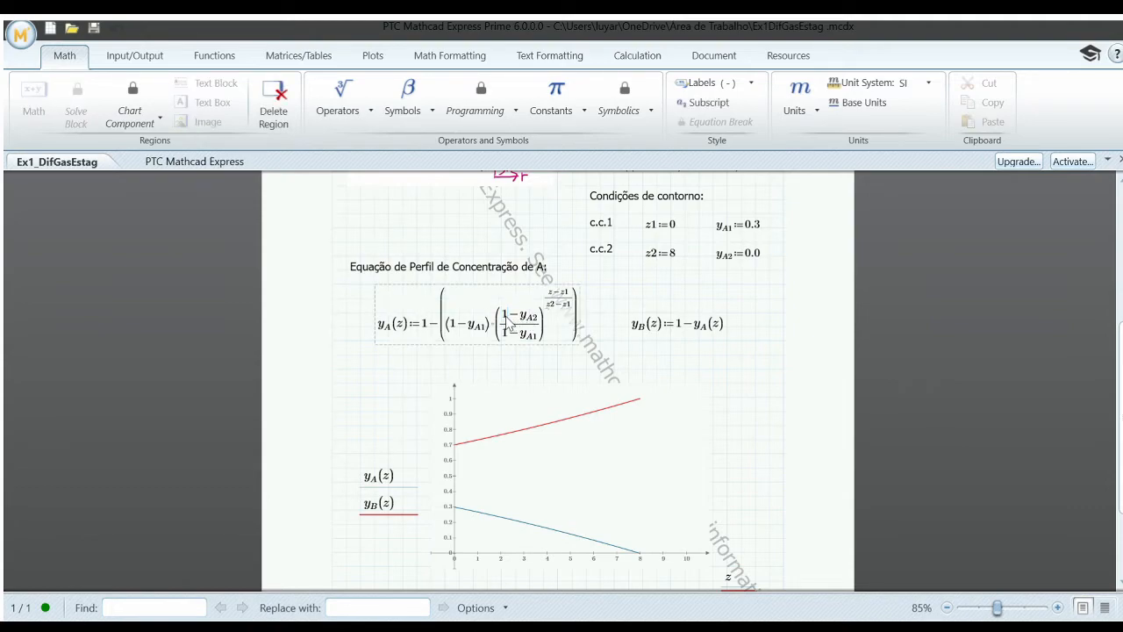
key(ctrl+x)
text(5)
click(601, 331)
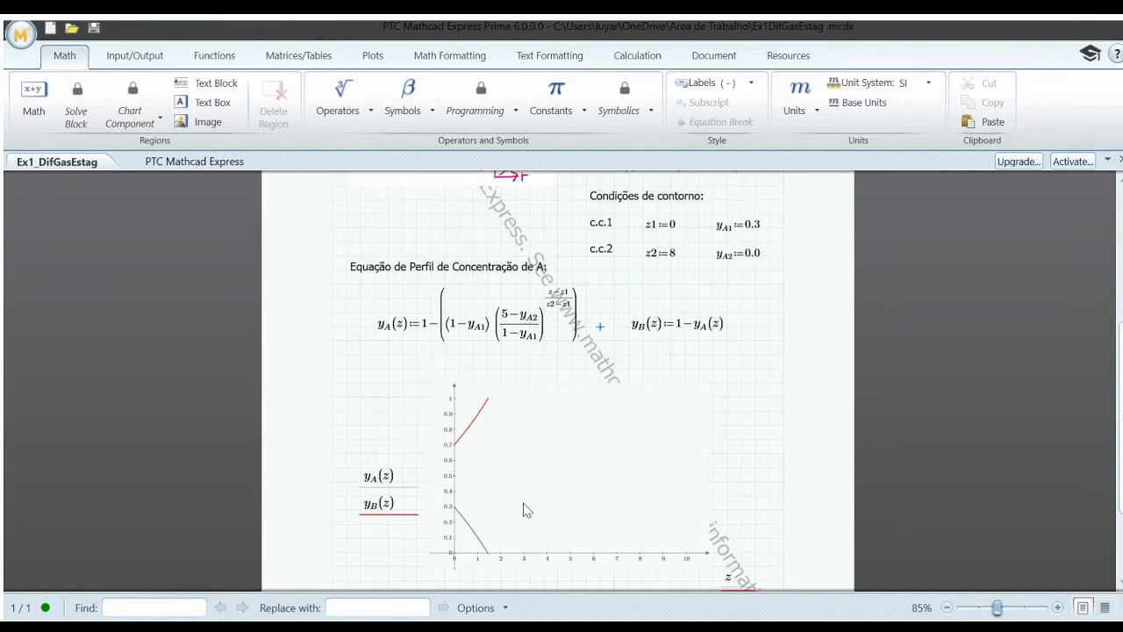
Step: Set the numerator constant of the fraction in the y_A(z) equation back to 1
click(509, 323)
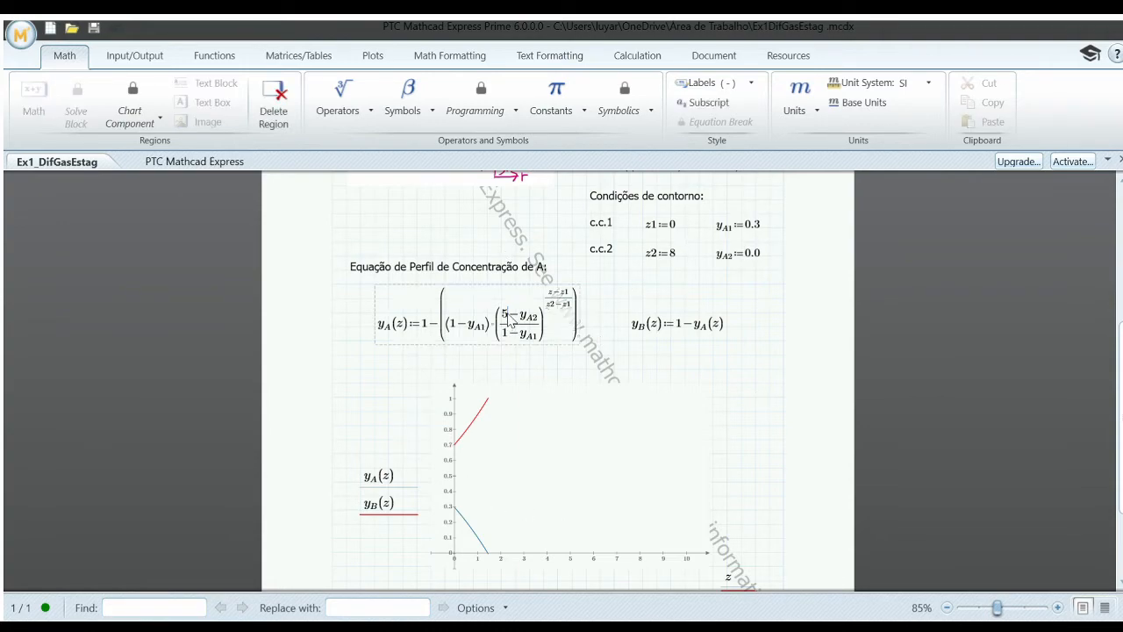
key(BackSpace)
text(1)
click(600, 344)
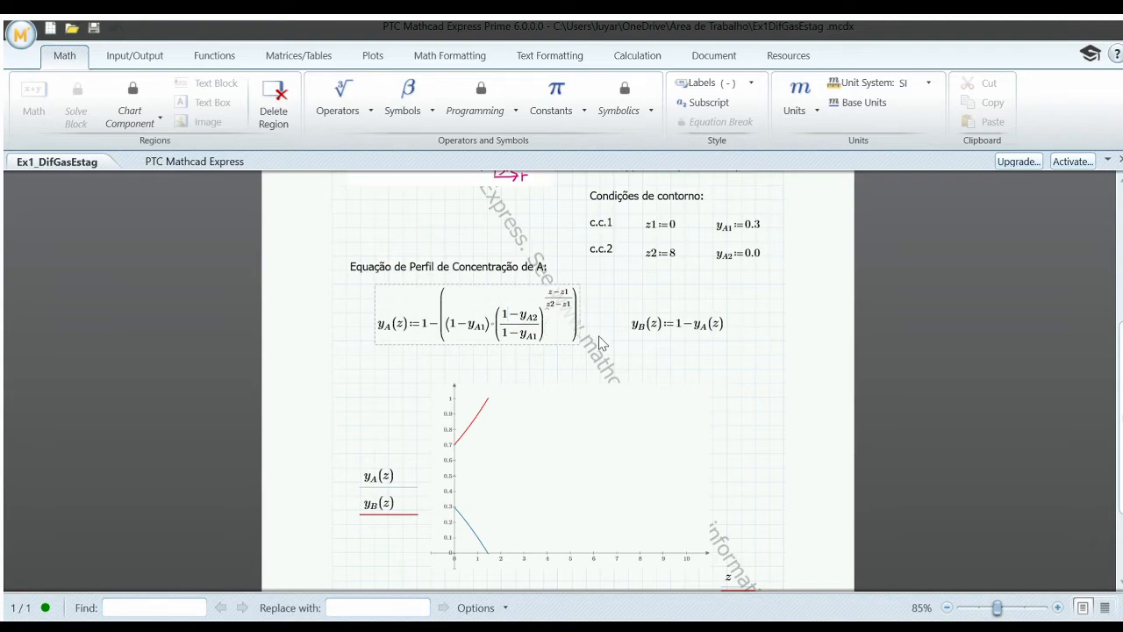
Step: Delete the (1−y_A1) factor in front of the fraction in the y_A(z) equation
click(469, 334)
drag(487, 331, 459, 331)
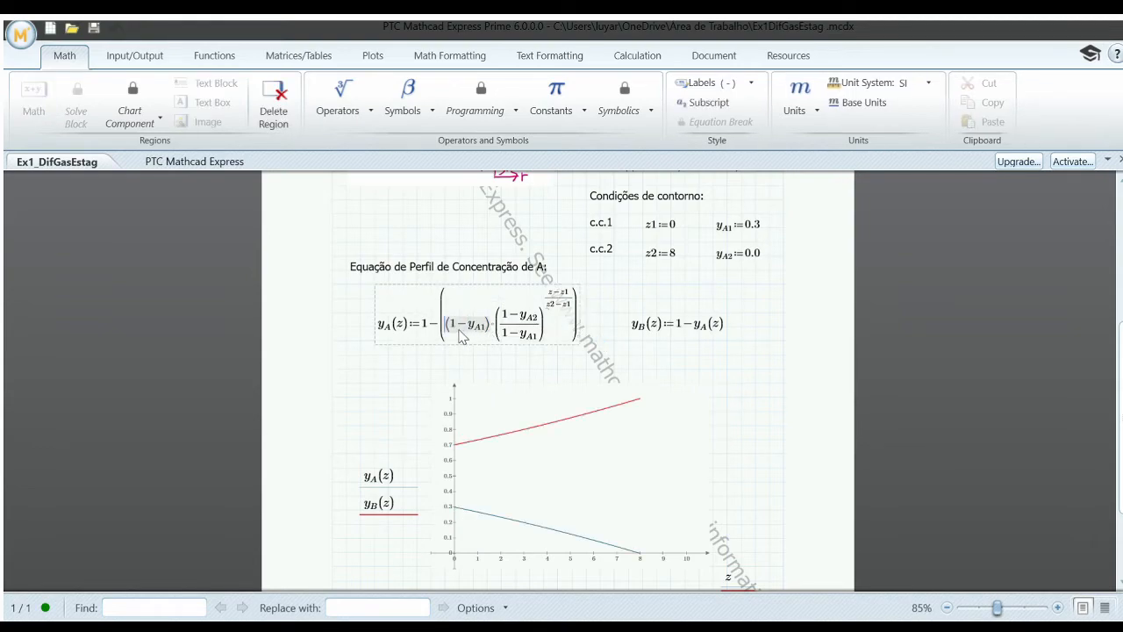
key(BackSpace)
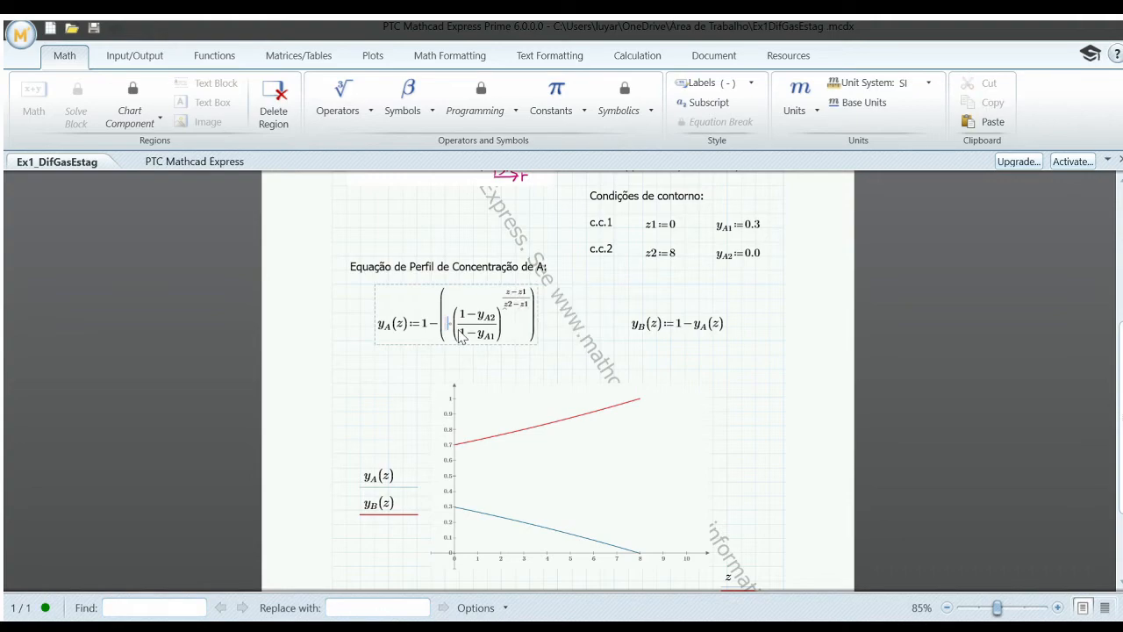
text(1)
click(558, 327)
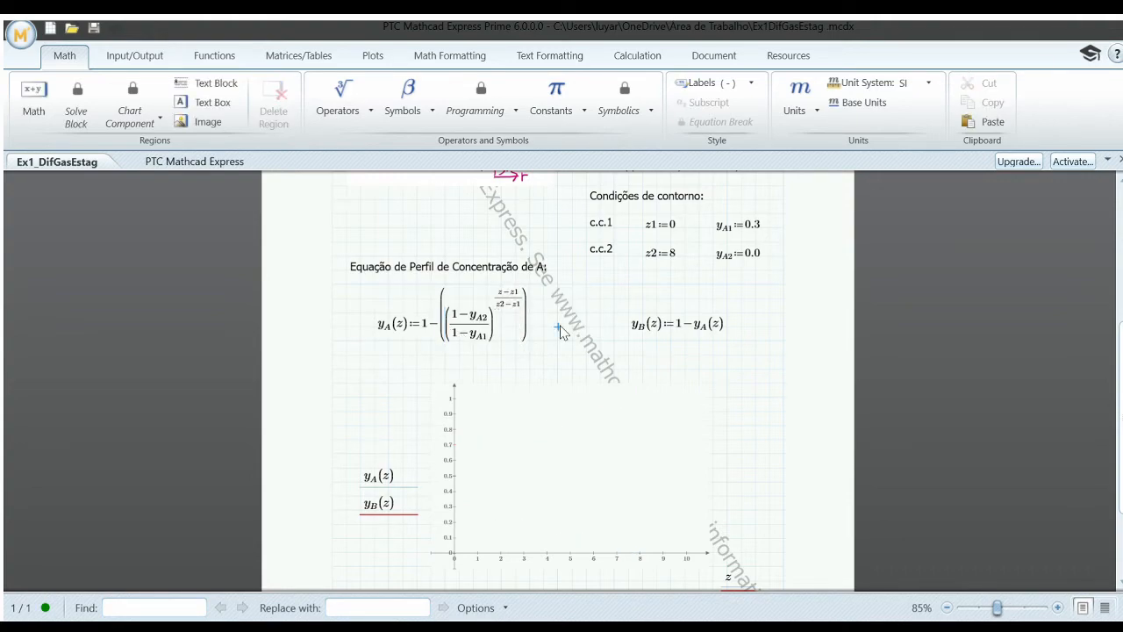
Step: Restore the (1−y_A1) factor in front of the fraction in the y_A(z) equation
click(526, 336)
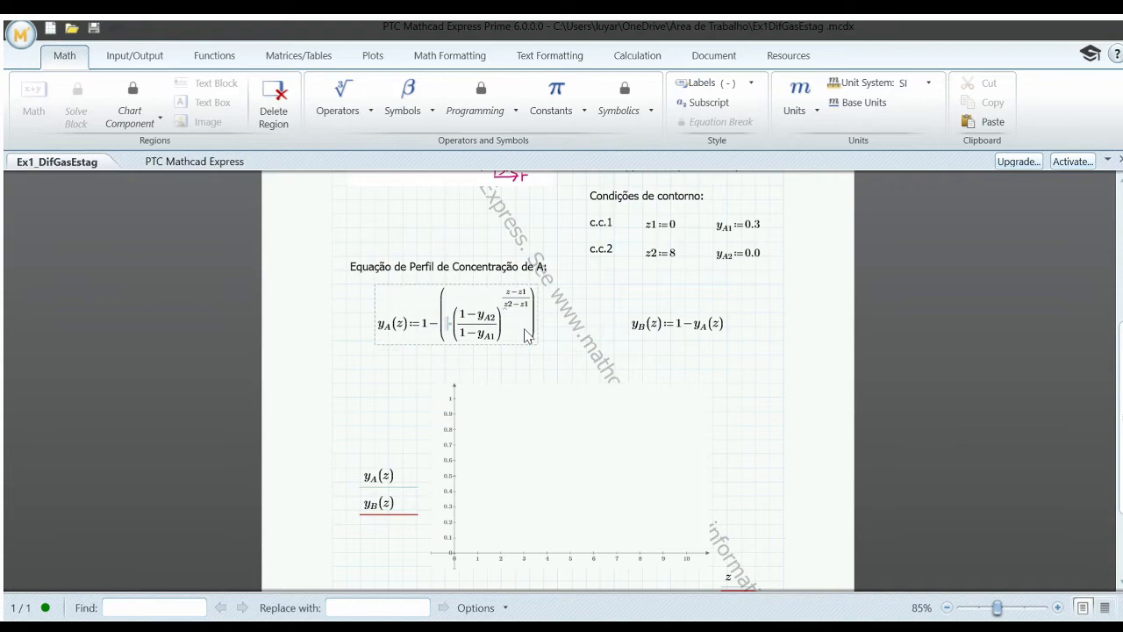
key(ctrl+v)
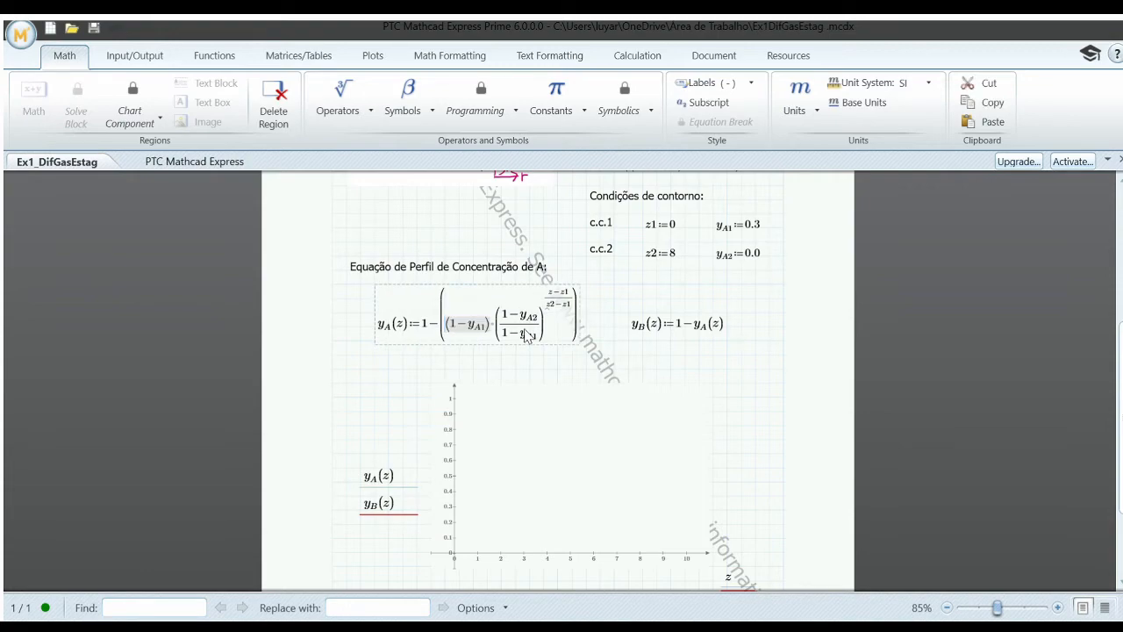
click(599, 327)
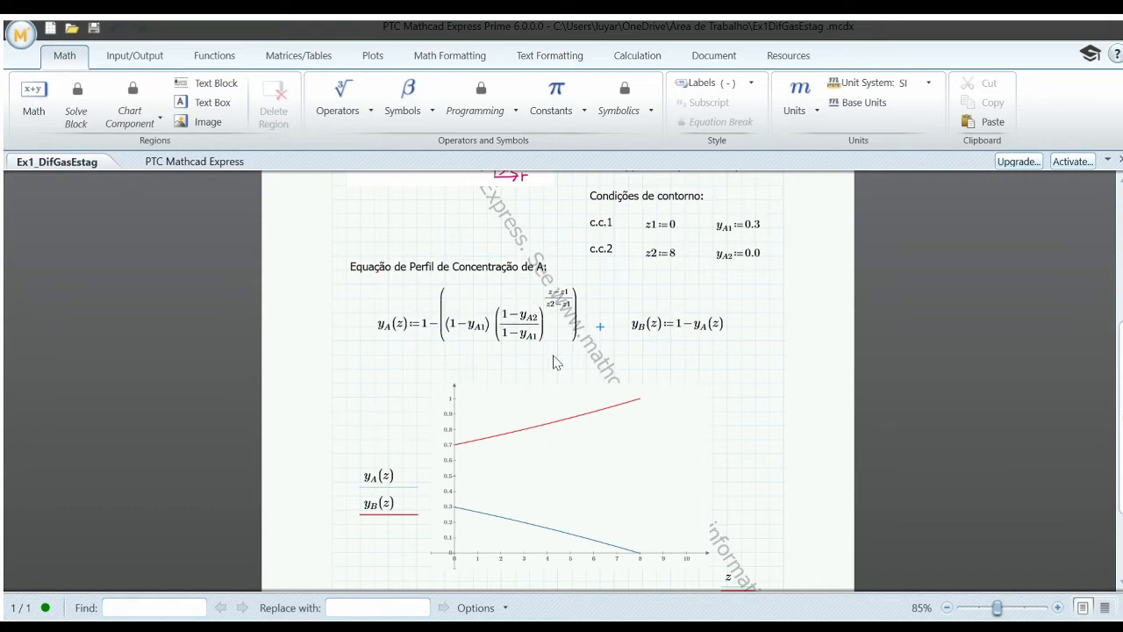
Step: Set the first constant on the right-hand side of the y_A(z) equation to 10
click(432, 325)
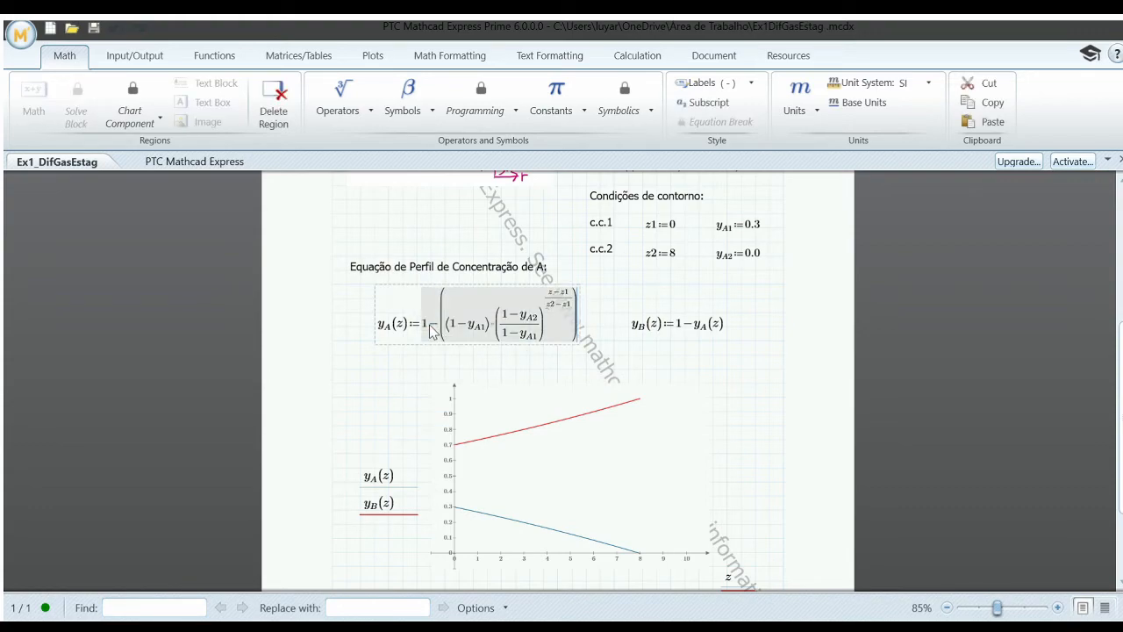
click(429, 331)
text(0)
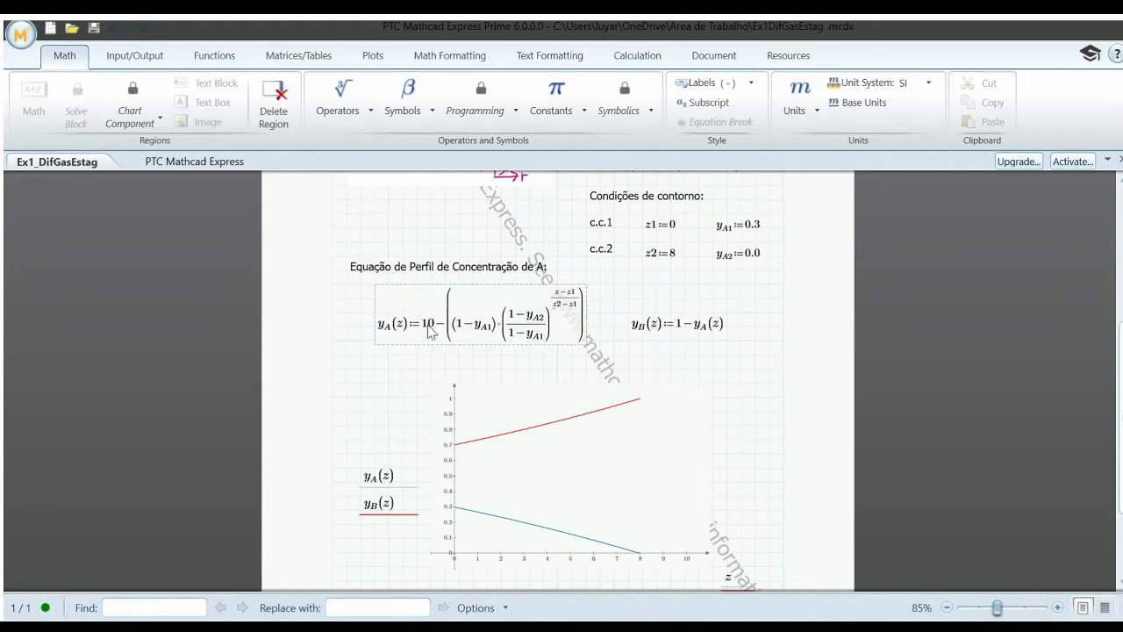
click(403, 355)
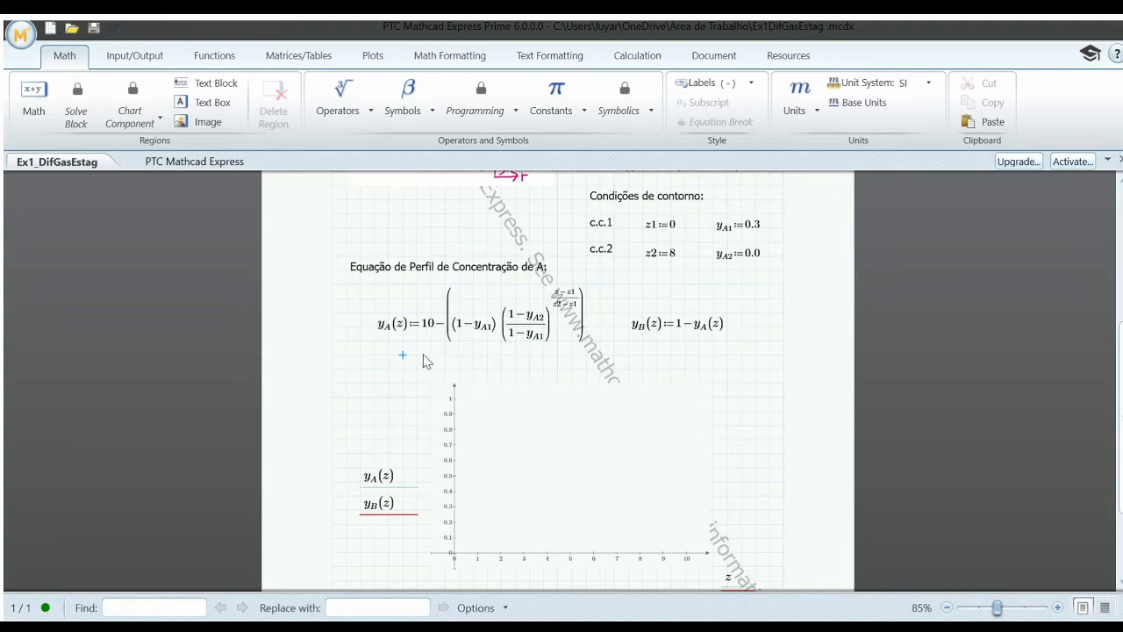
Step: Undo the latest edits to the y_A(z) equation and set its fraction's numerator constant to 1
key(ctrl+z)
text(5)
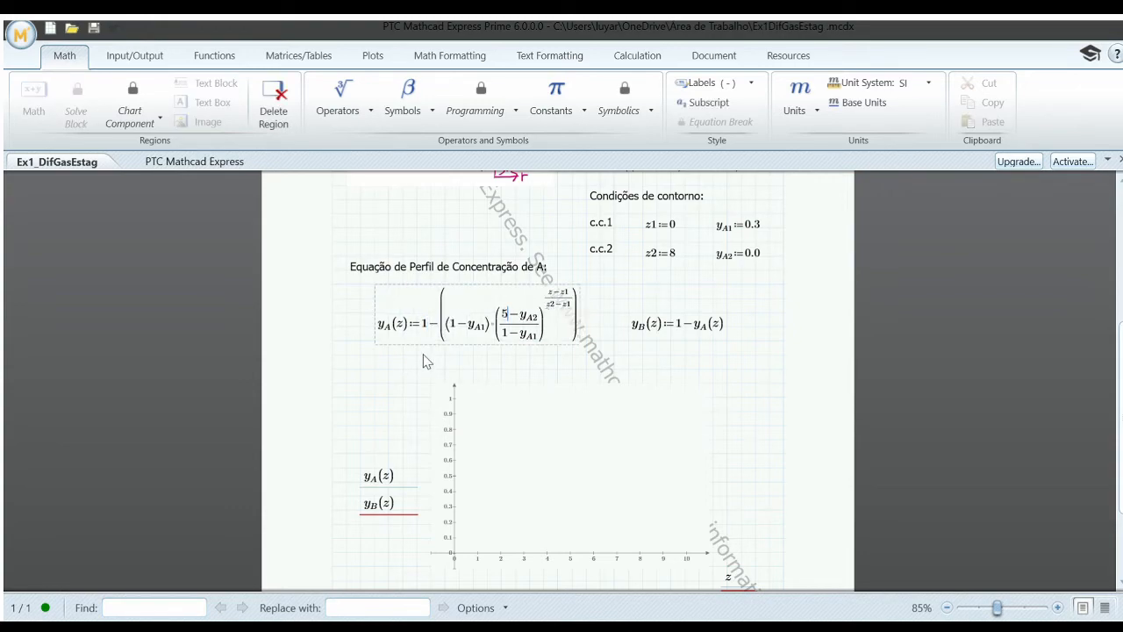
key(BackSpace)
text(1)
click(643, 355)
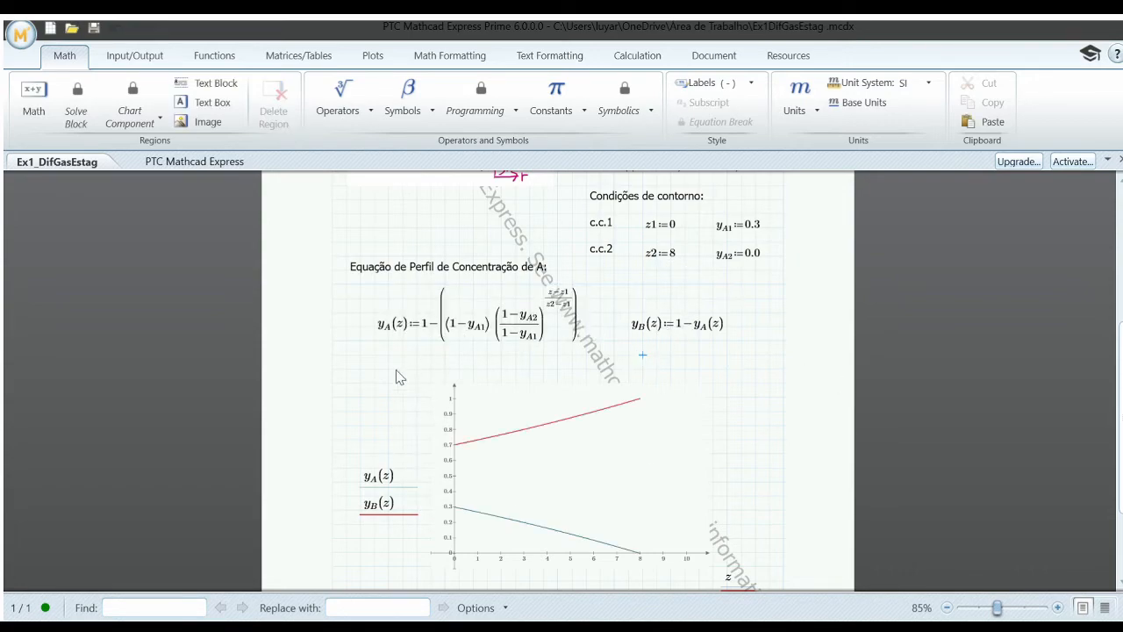
Step: Set the constant in the y_B(z) equation to 0.8
click(684, 330)
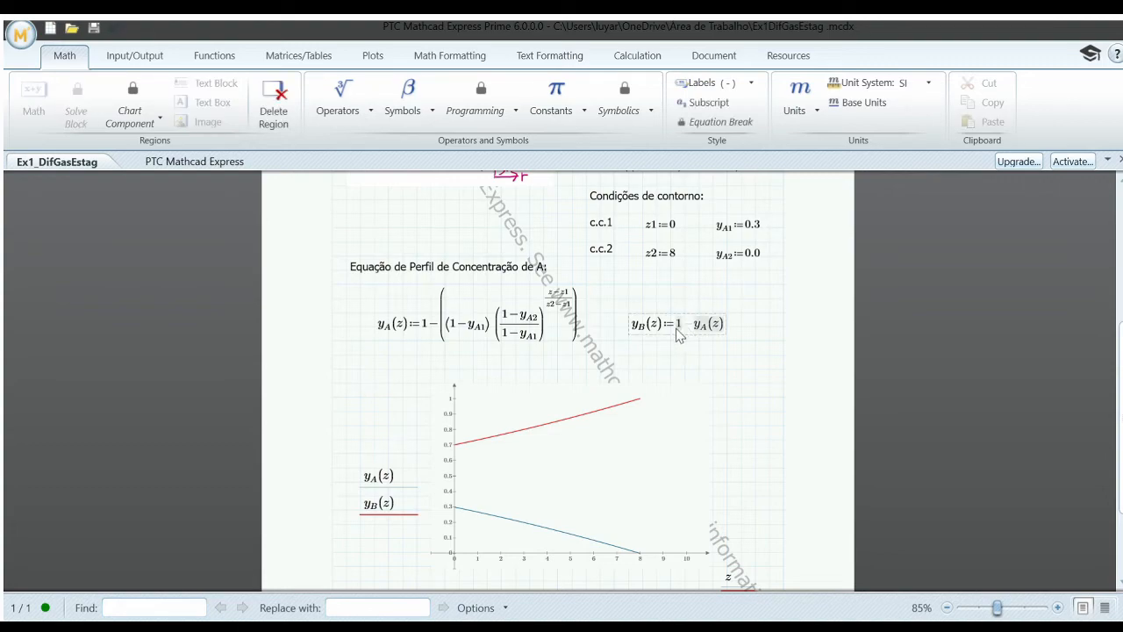
click(683, 326)
key(BackSpace)
text(0.8−)
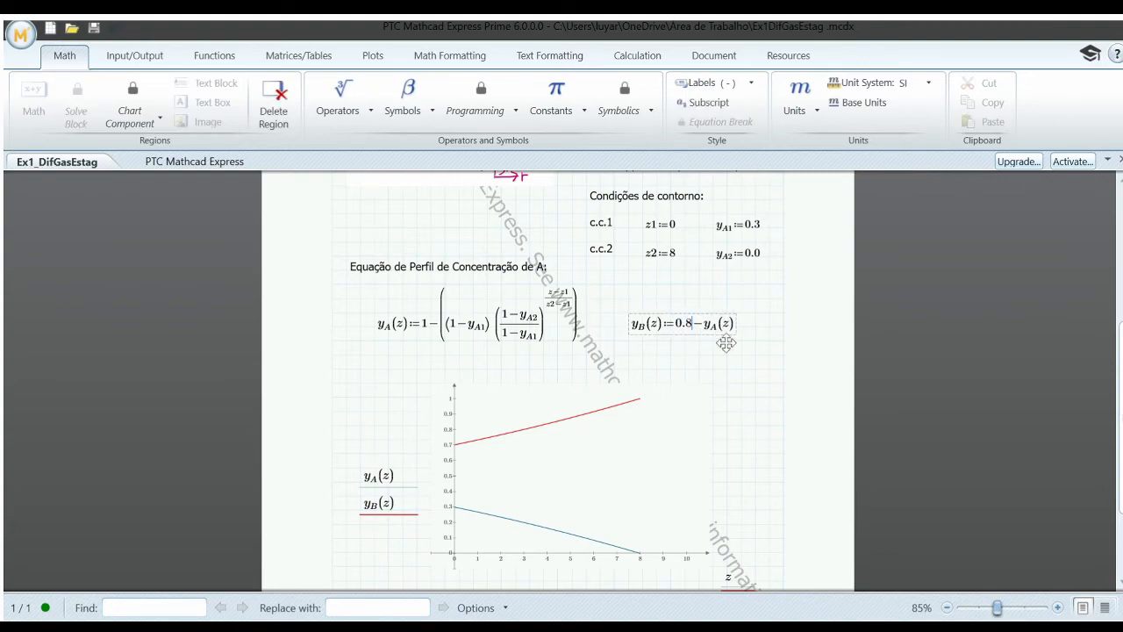
click(774, 363)
click(765, 347)
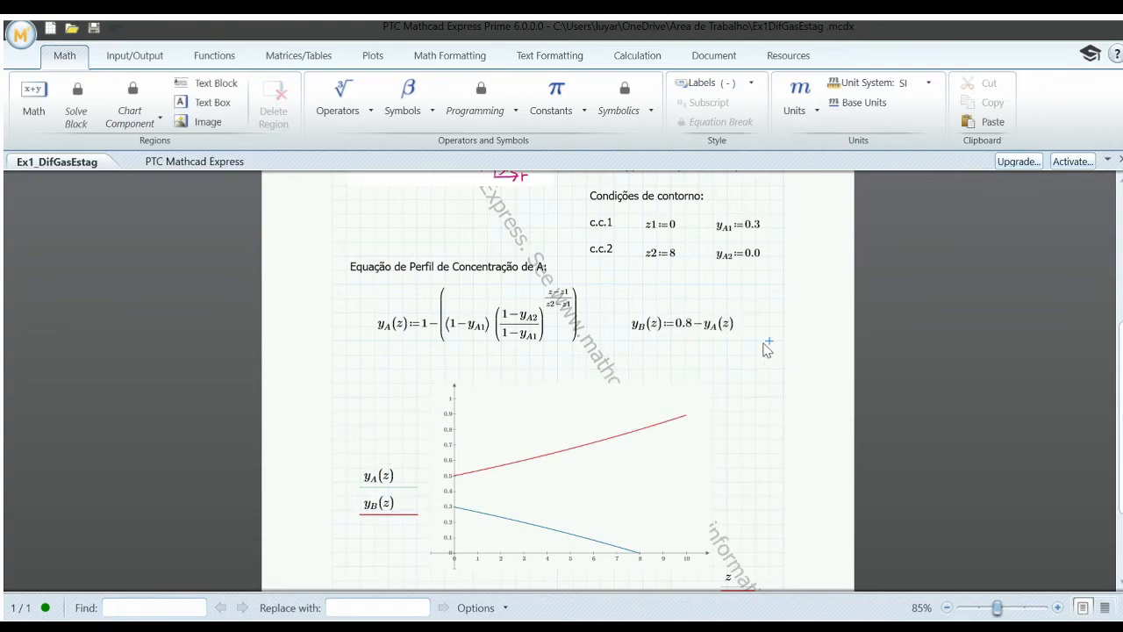
Step: Set the constant in the y_B(z) equation back to 1
click(692, 326)
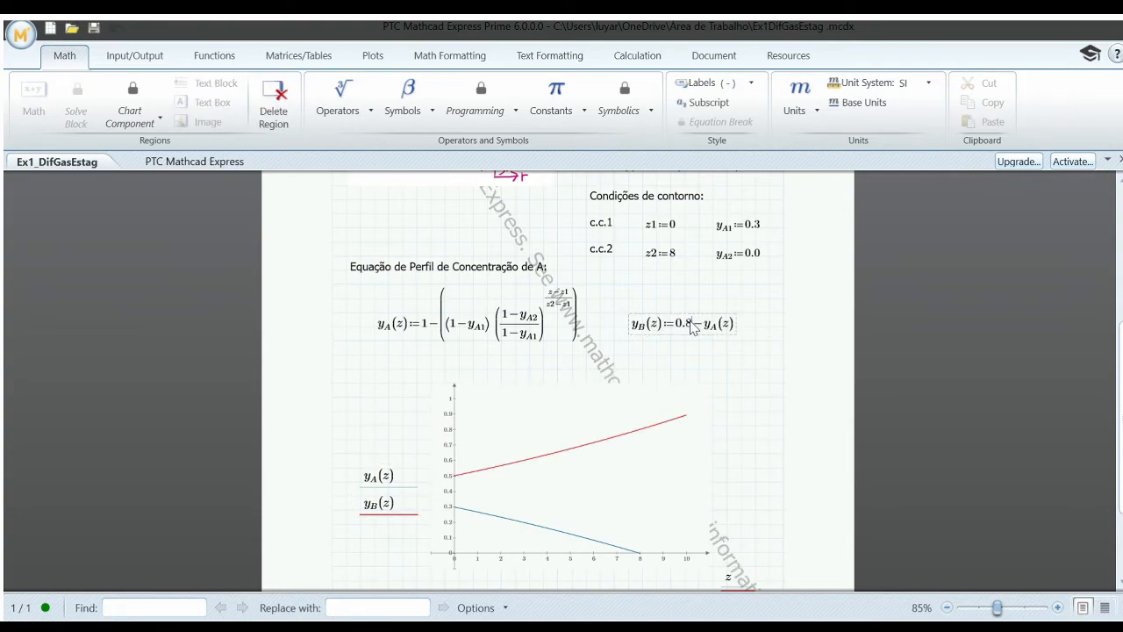
key(BackSpace)
key(BackSpace)
key(BackSpace)
text(1)
click(741, 312)
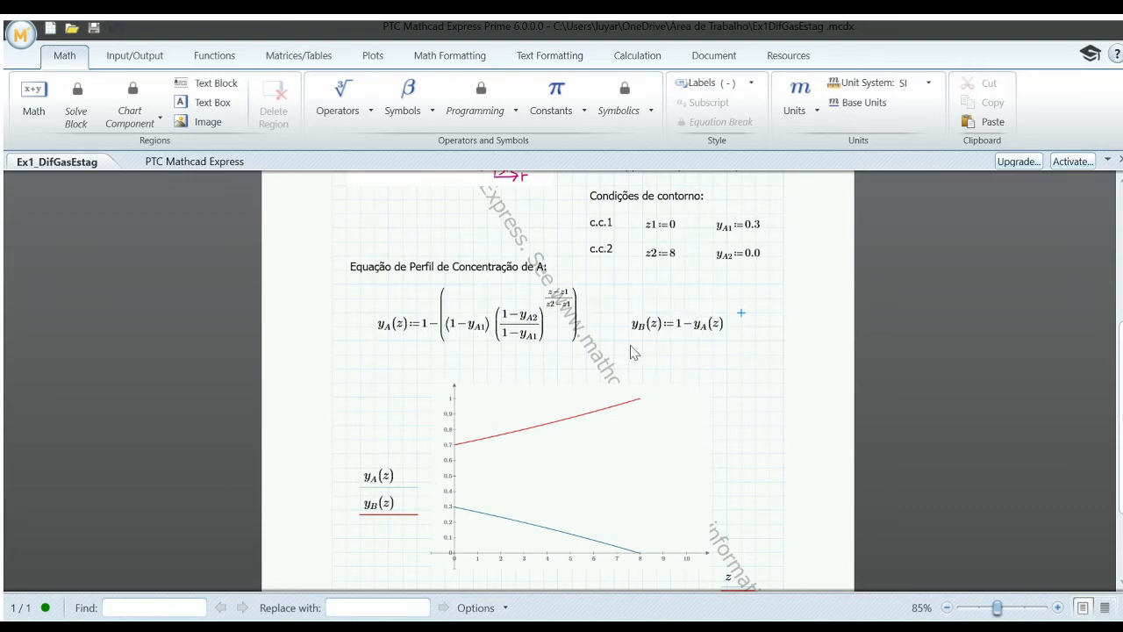
Step: Set the boundary position z2 in the second boundary condition to 10
click(677, 256)
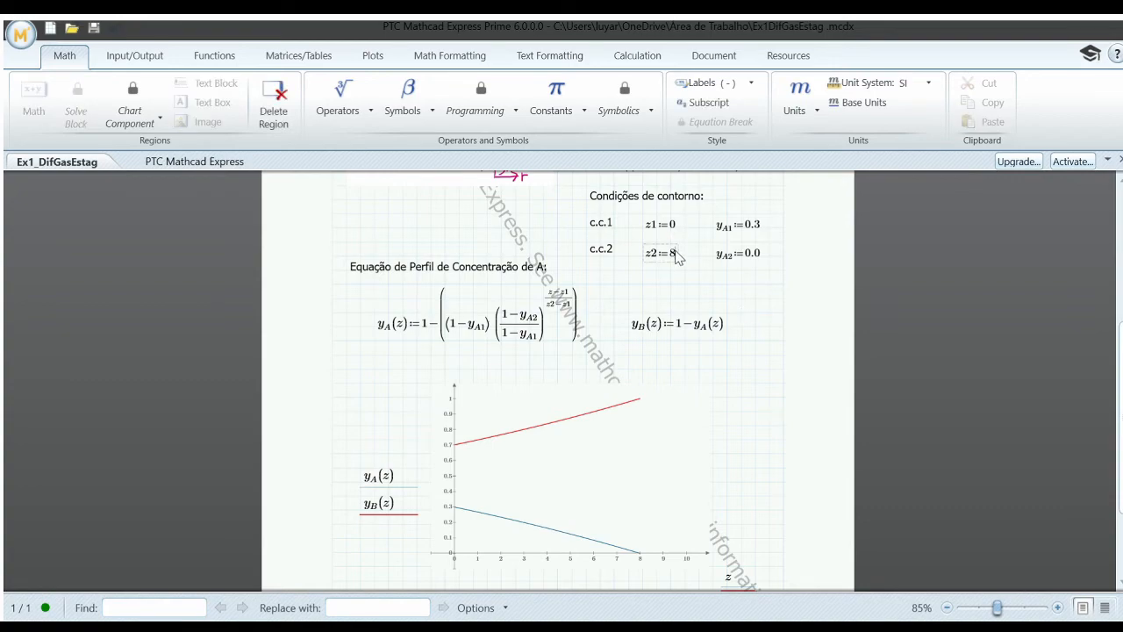
text(10)
click(672, 272)
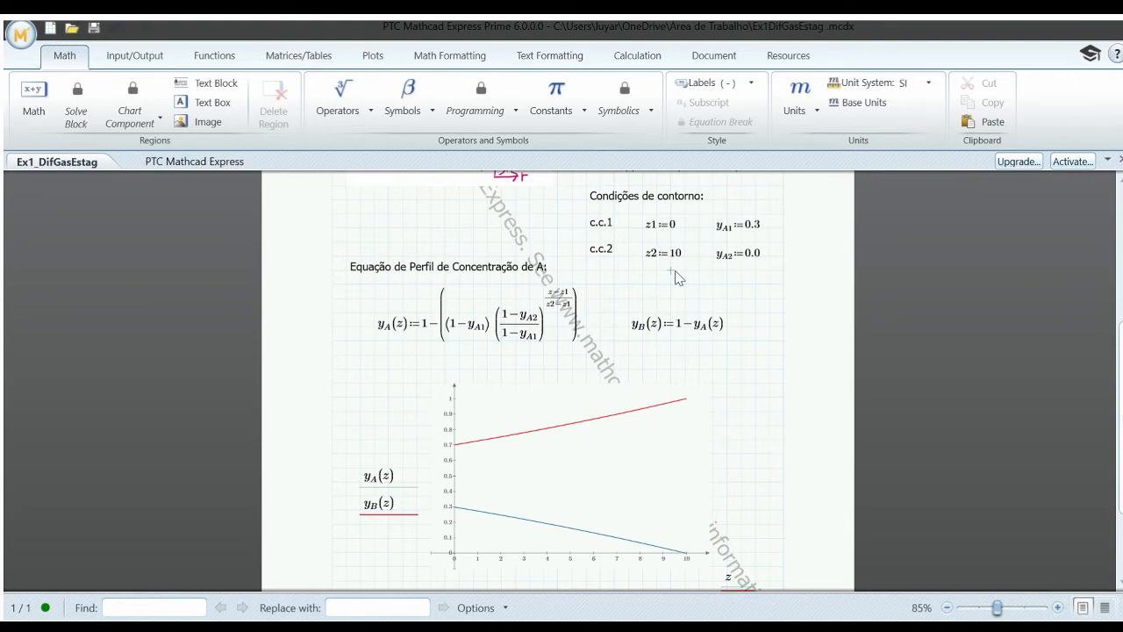
Step: Set z2 to 100 and extend the end of the plot's z-axis to 100
click(680, 258)
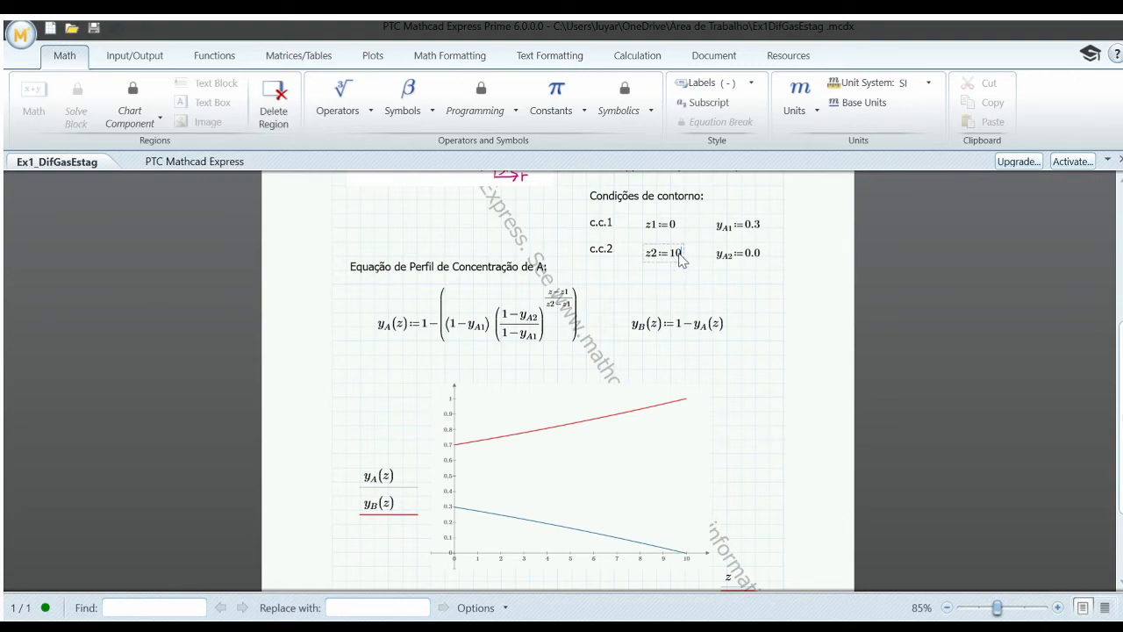
click(683, 291)
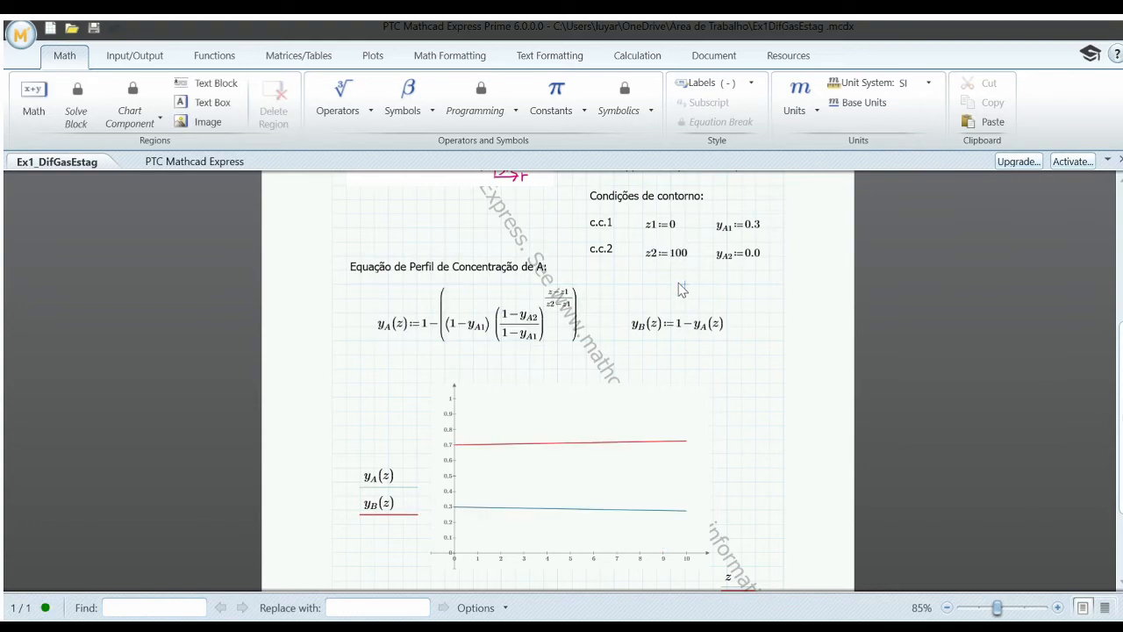
click(688, 564)
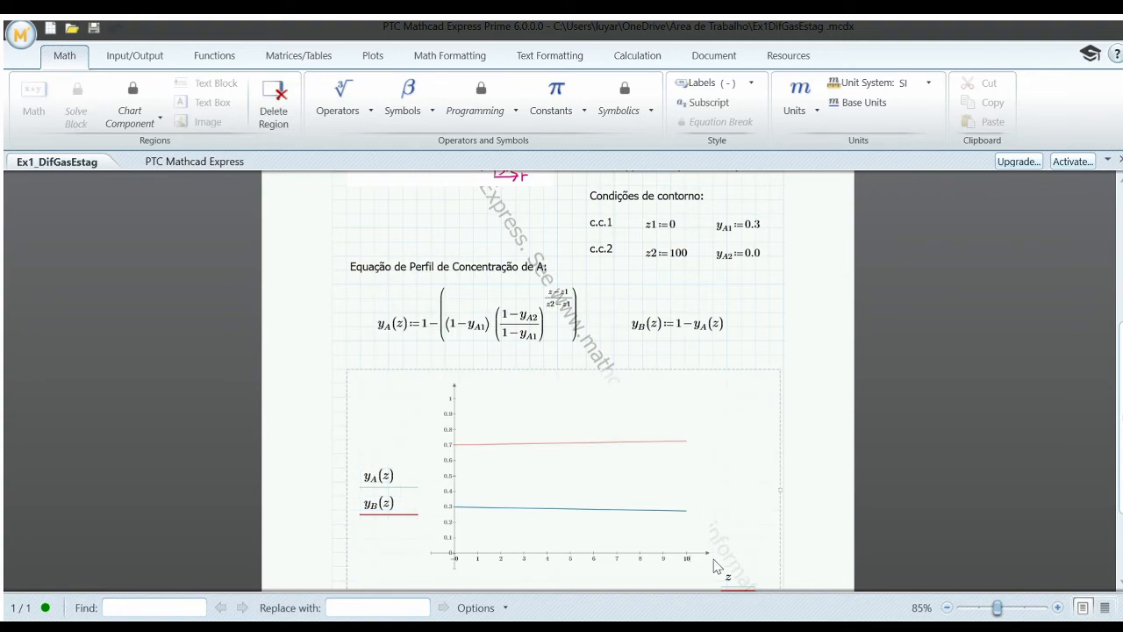
click(755, 342)
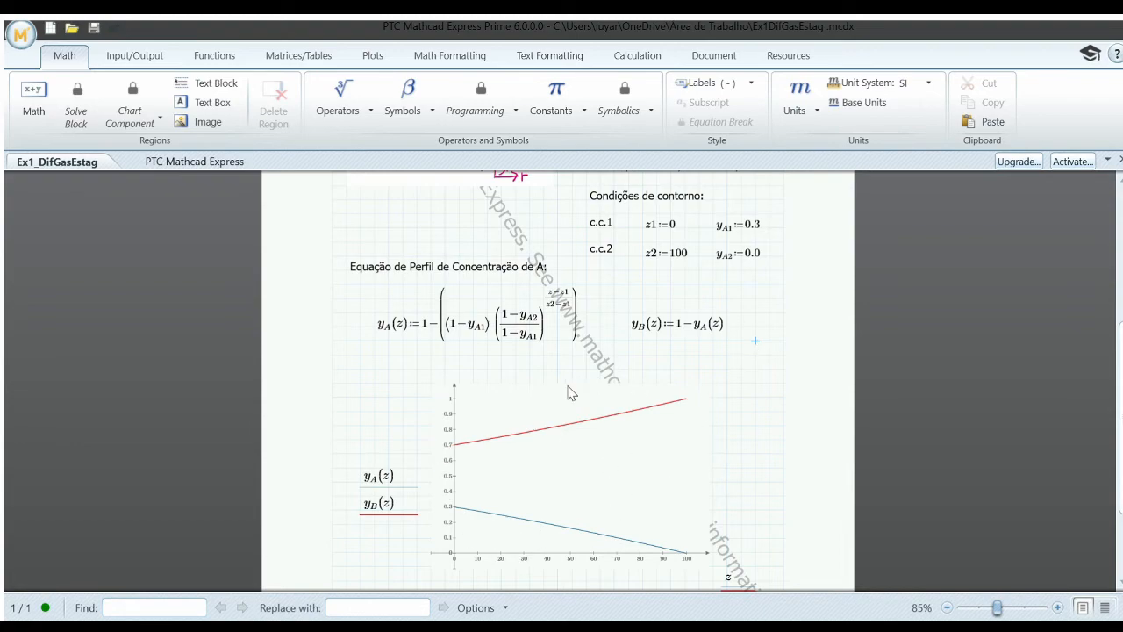
Step: Set z2 in the second boundary condition to 10 and shorten the end of the plot's z-axis to 10
click(689, 259)
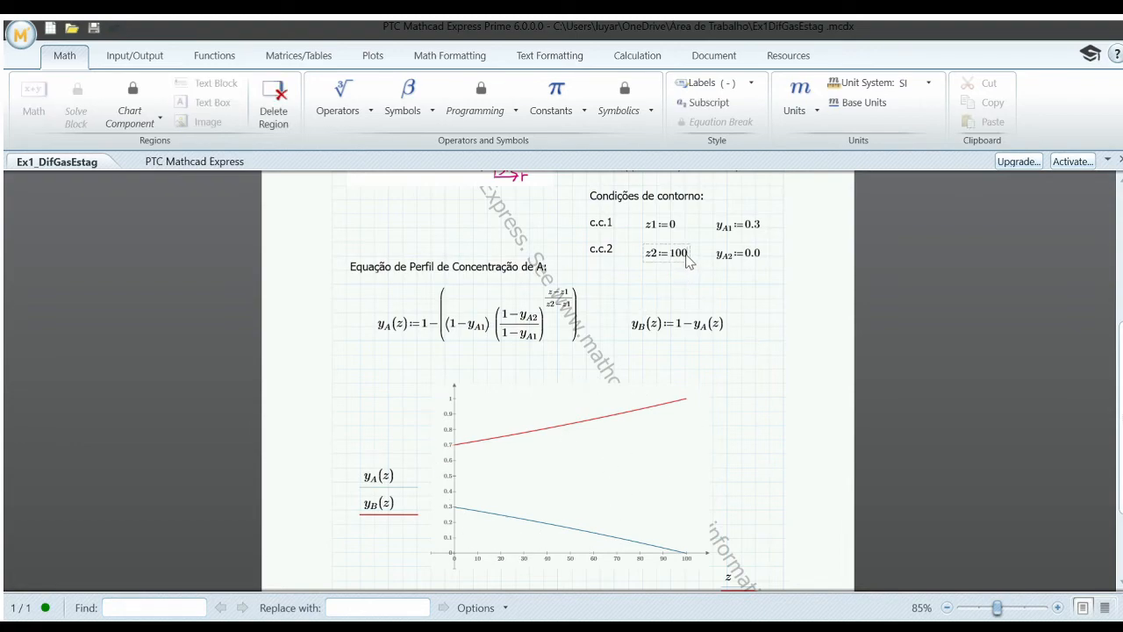
key(BackSpace)
click(742, 373)
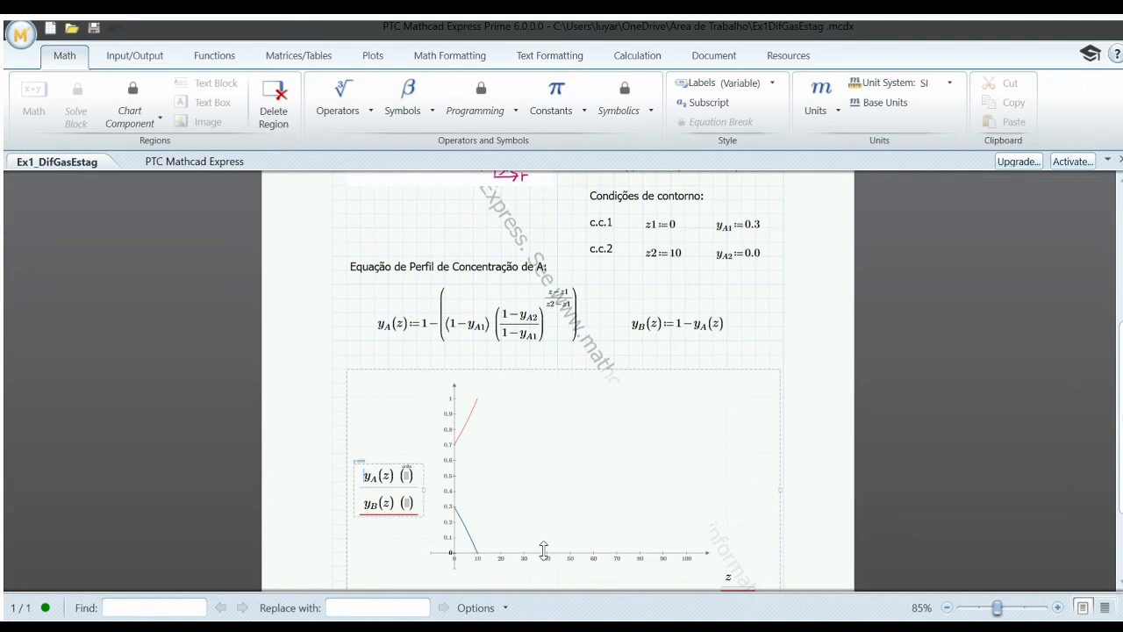
click(693, 566)
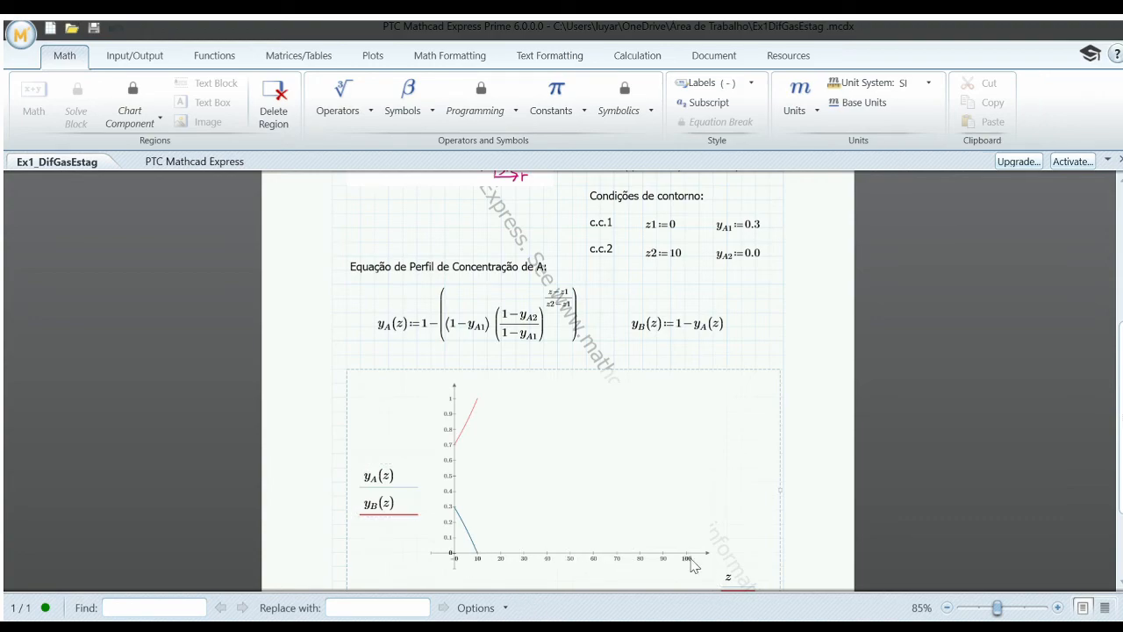
click(760, 319)
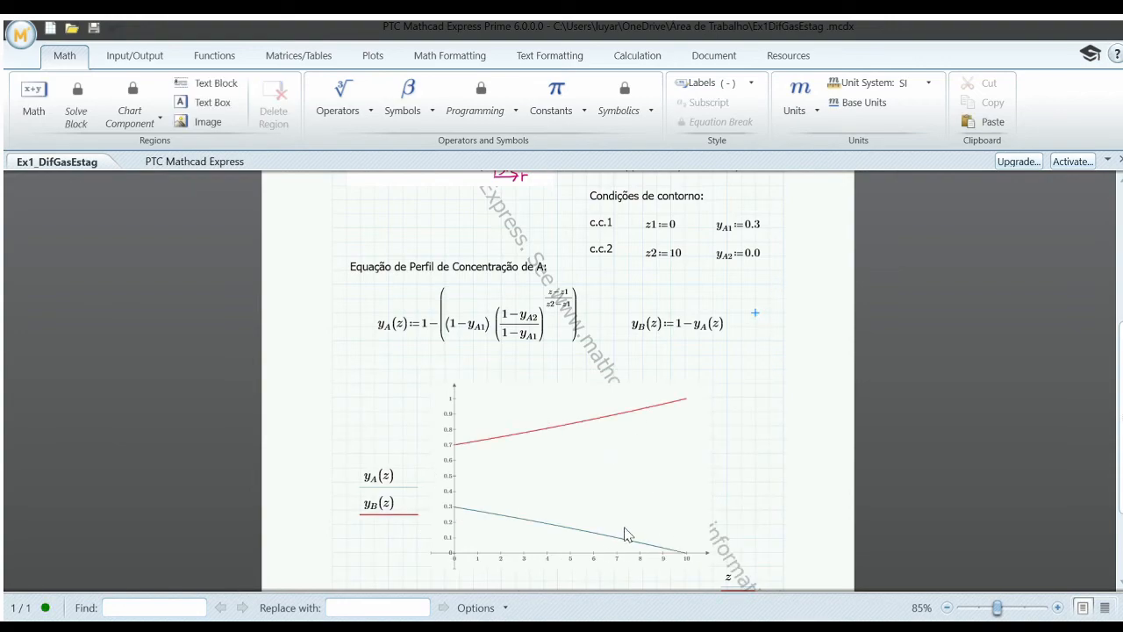
Step: Try 0.4 and 0.8 as the value of y_A1 in the first boundary condition
click(761, 226)
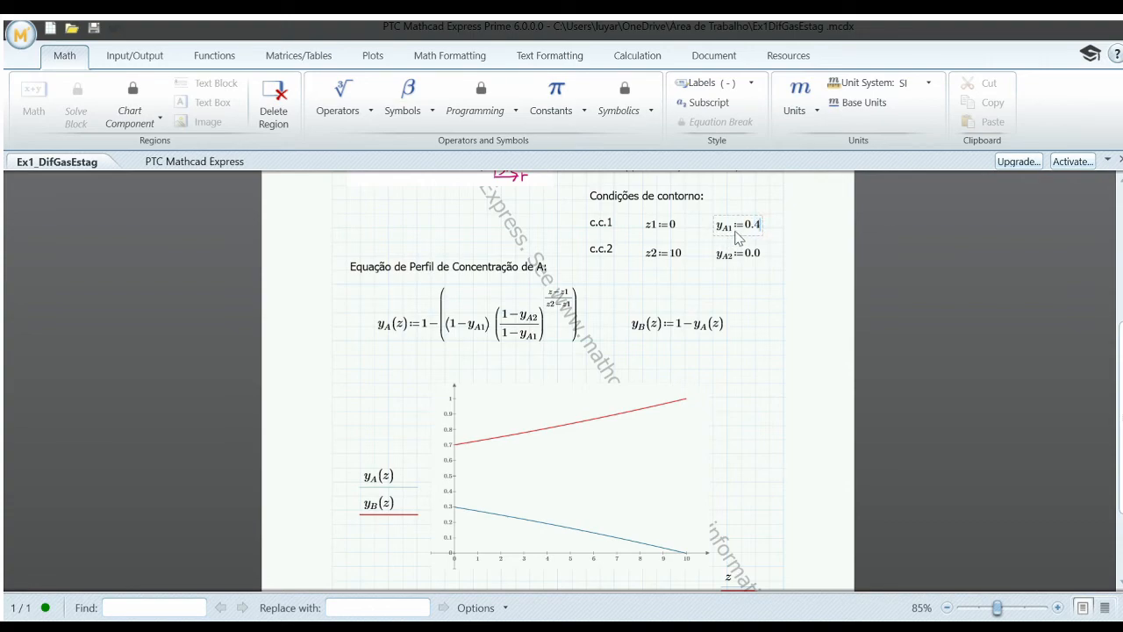
click(755, 298)
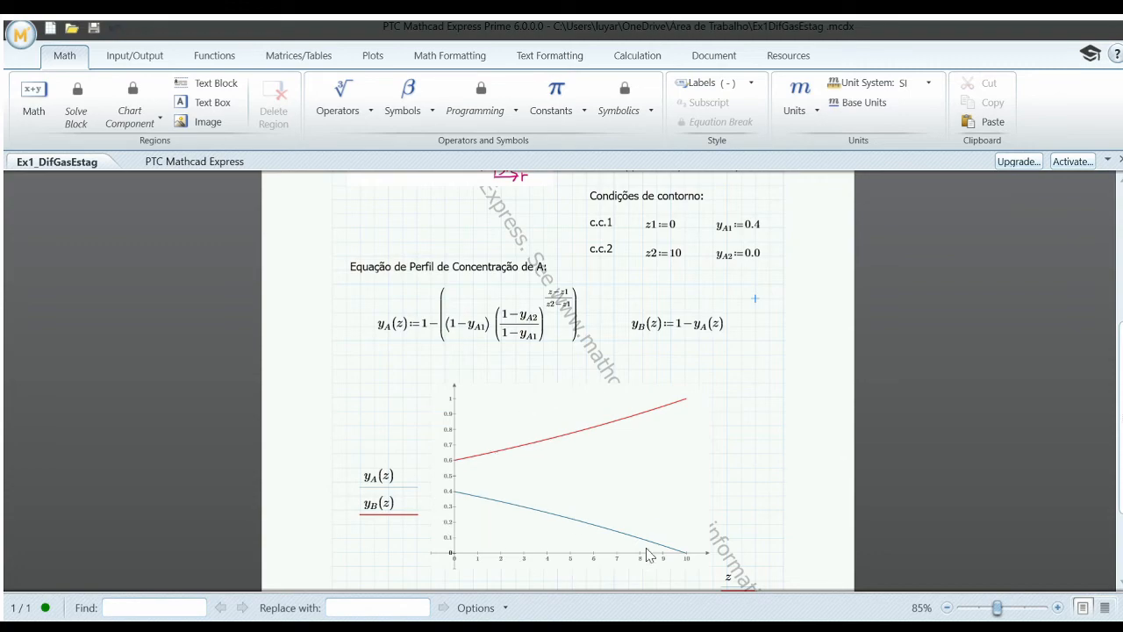
click(760, 226)
key(BackSpace)
text(8)
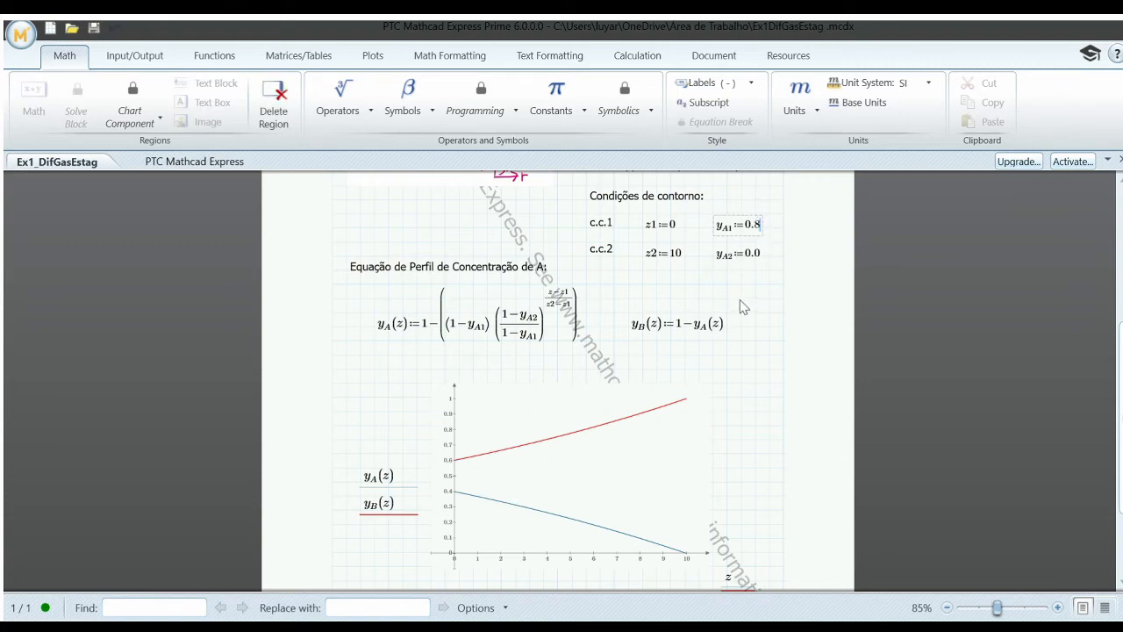
click(740, 300)
Step: Set y_A1 in the first boundary condition to 1 and recalculate the plot
click(760, 226)
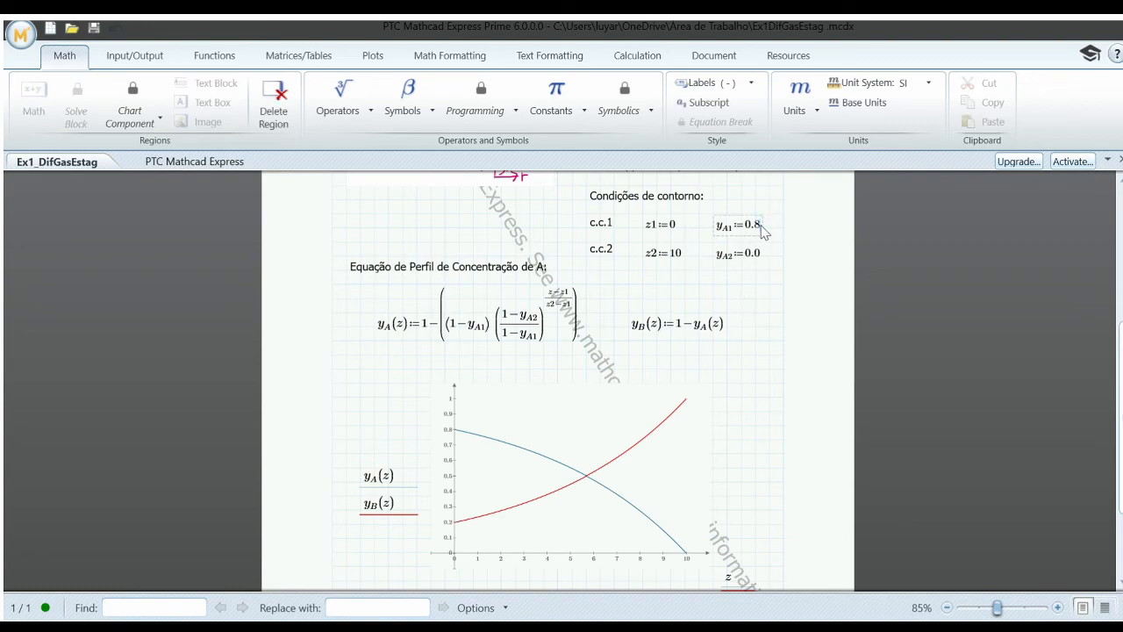
key(BackSpace)
key(BackSpace)
key(BackSpace)
text(1)
click(754, 281)
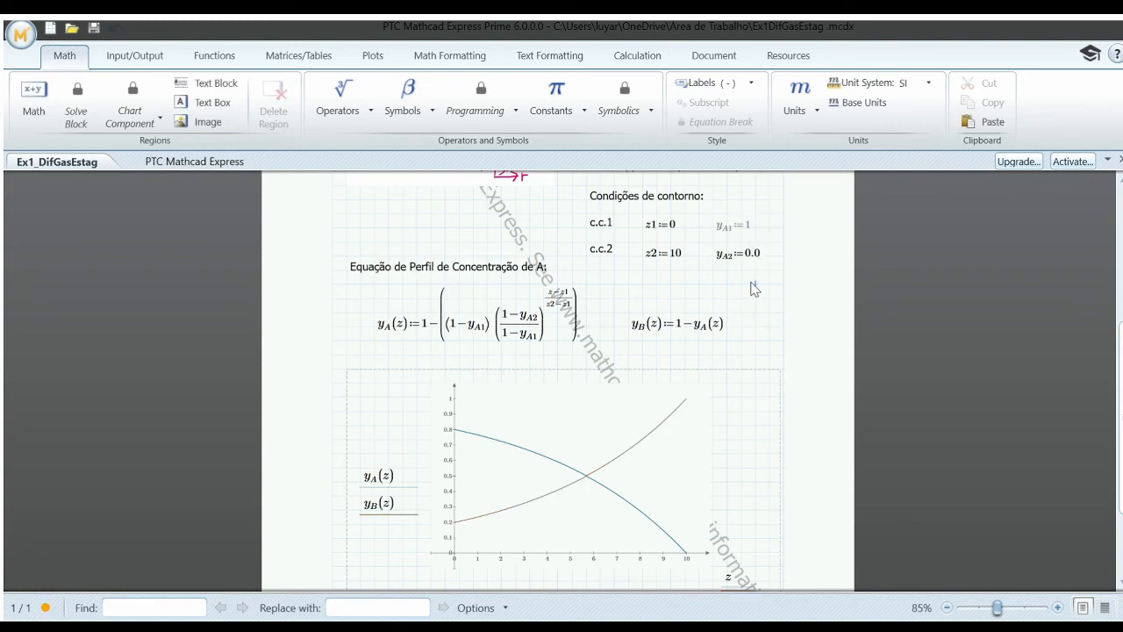
Step: Set the mole fraction y_A1 in the first boundary condition to 0.9
click(751, 229)
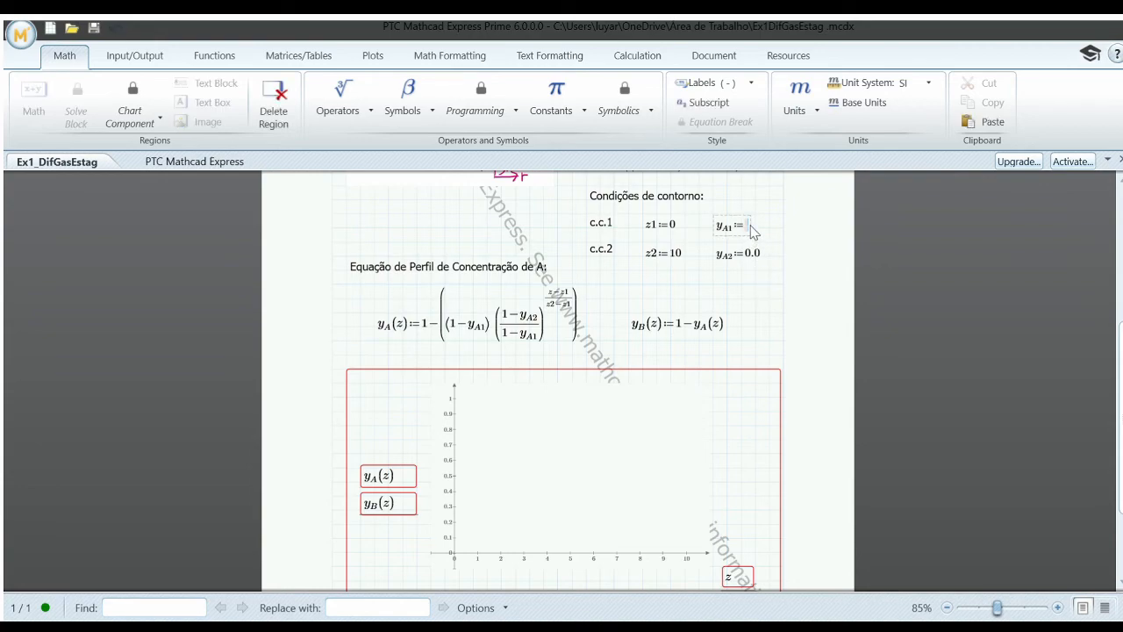
text(0.9)
click(755, 284)
Step: Set the mole fraction y_A1 in the first boundary condition to 0.8
click(760, 226)
key(BackSpace)
text(8)
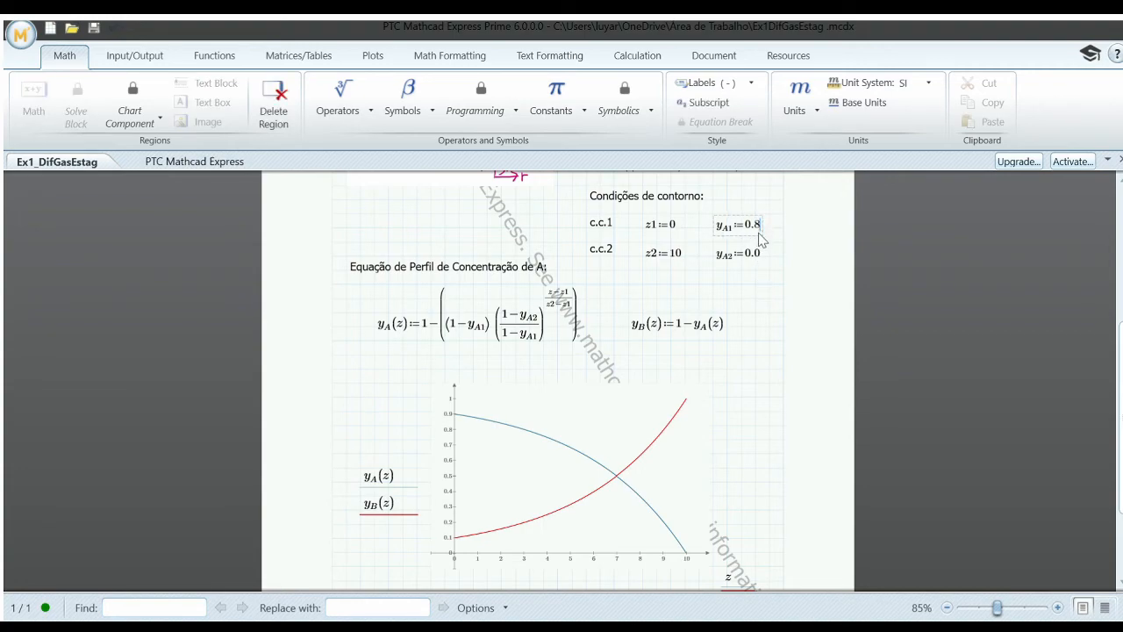
click(755, 270)
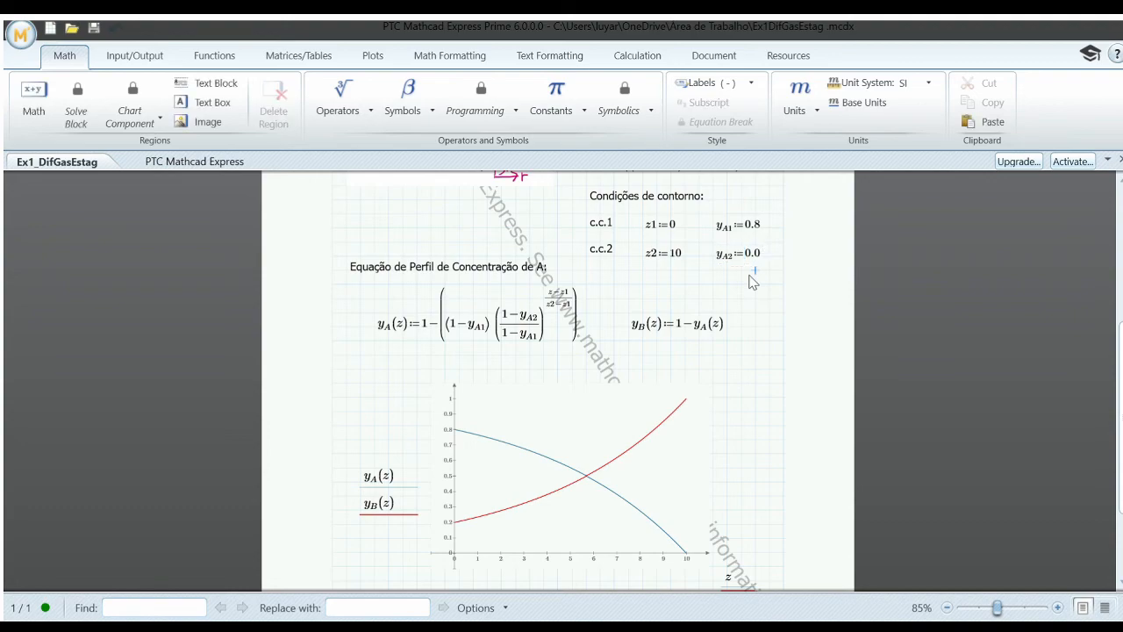
Step: Set the mole fraction y_A1 in the first boundary condition to 0.001
click(760, 227)
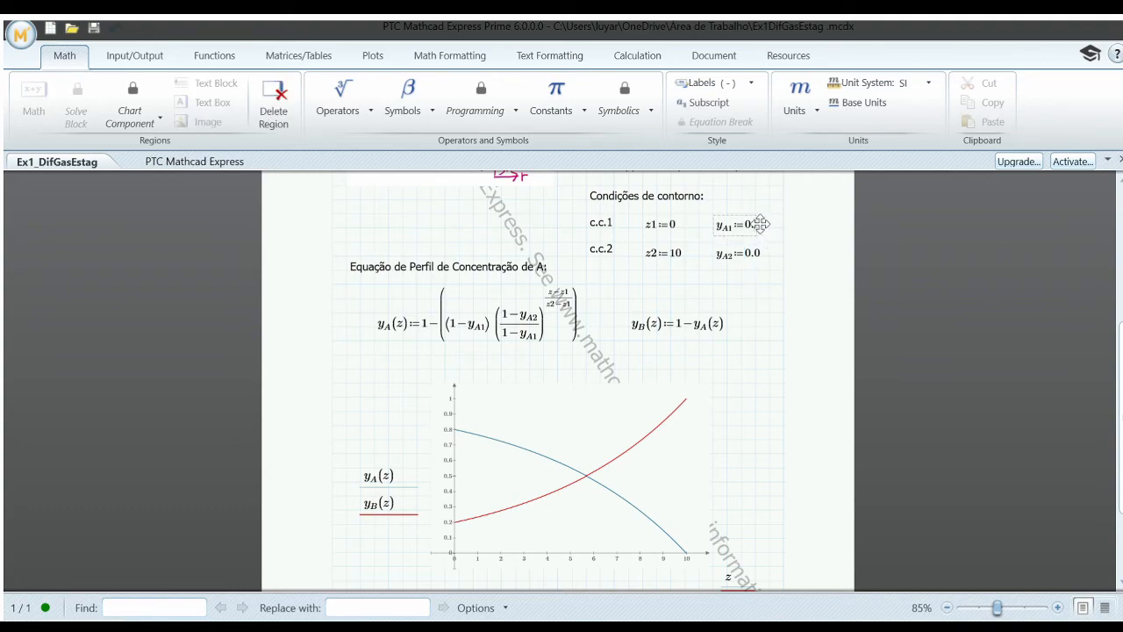
text(3)
key(BackSpace)
text(001)
click(755, 270)
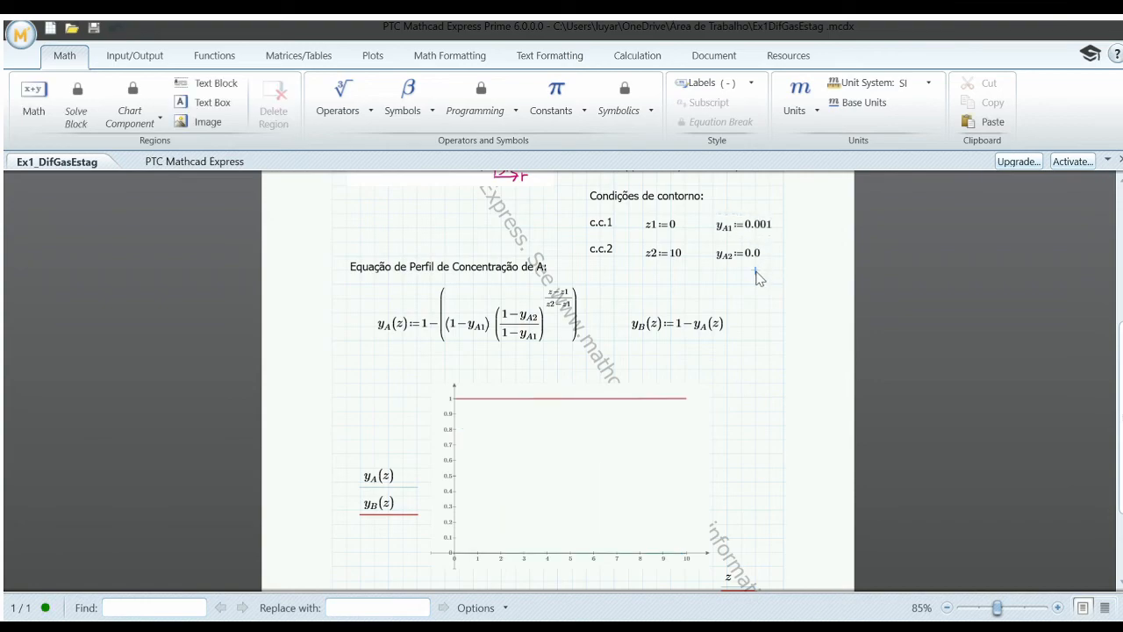
Step: Raise y_A1 in the first boundary condition to 0.01 and to 0.1, updating the plot for each value
click(772, 230)
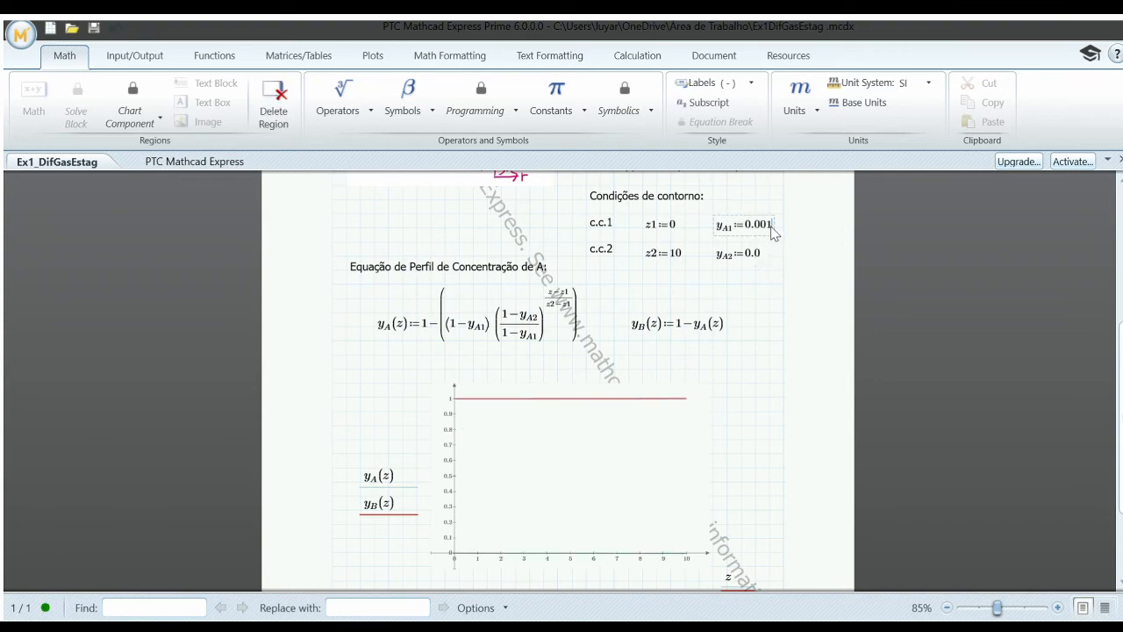
key(BackSpace)
text(1)
click(771, 279)
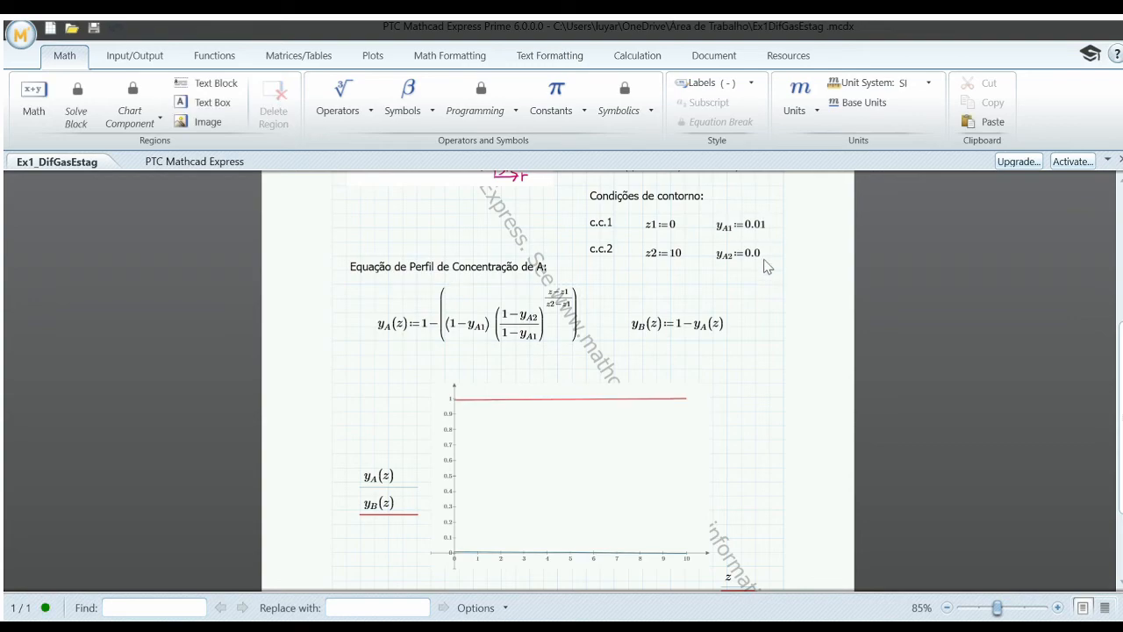
click(764, 230)
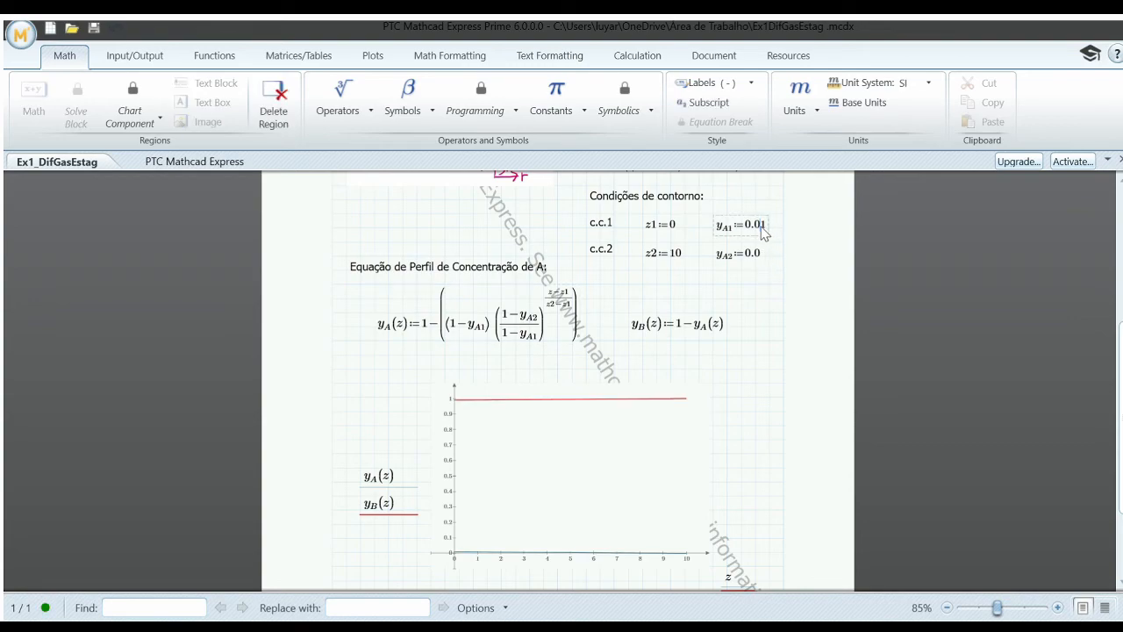
click(756, 286)
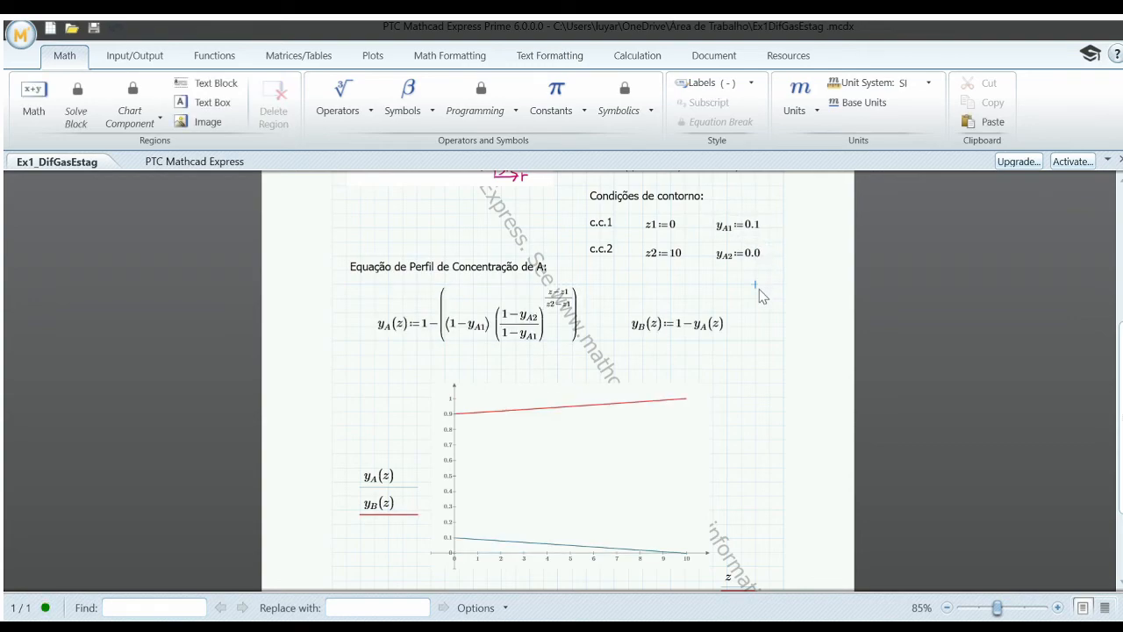
Step: Set y_A1 in the first boundary condition to 0.3 and back to 0.1 to compare the two profiles
click(760, 228)
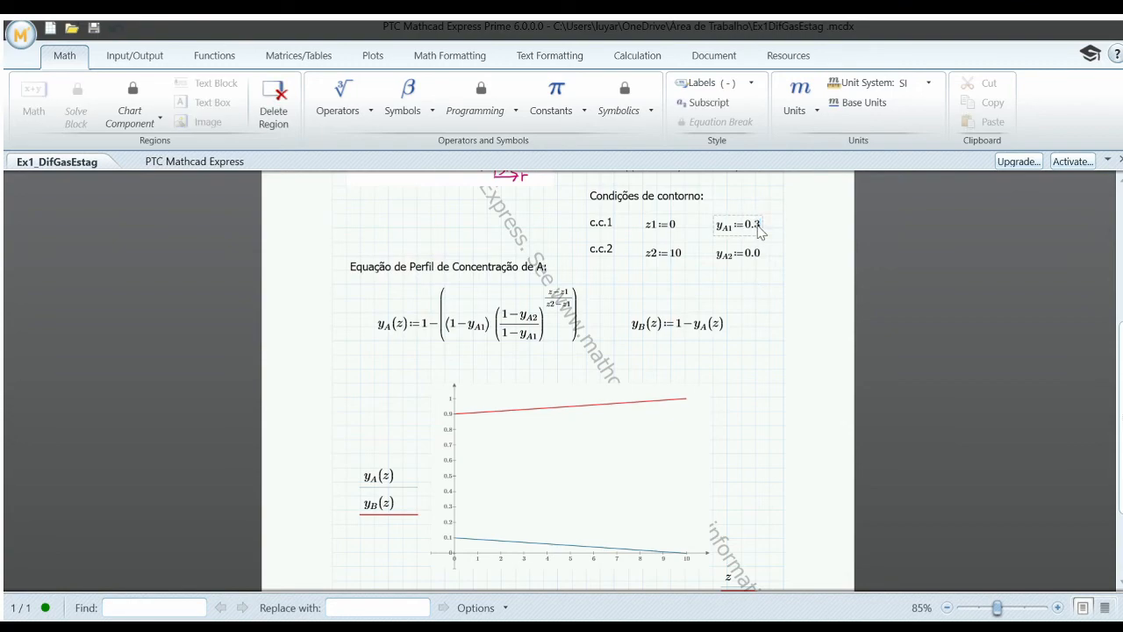
key(BackSpace)
text(3)
click(741, 284)
click(759, 228)
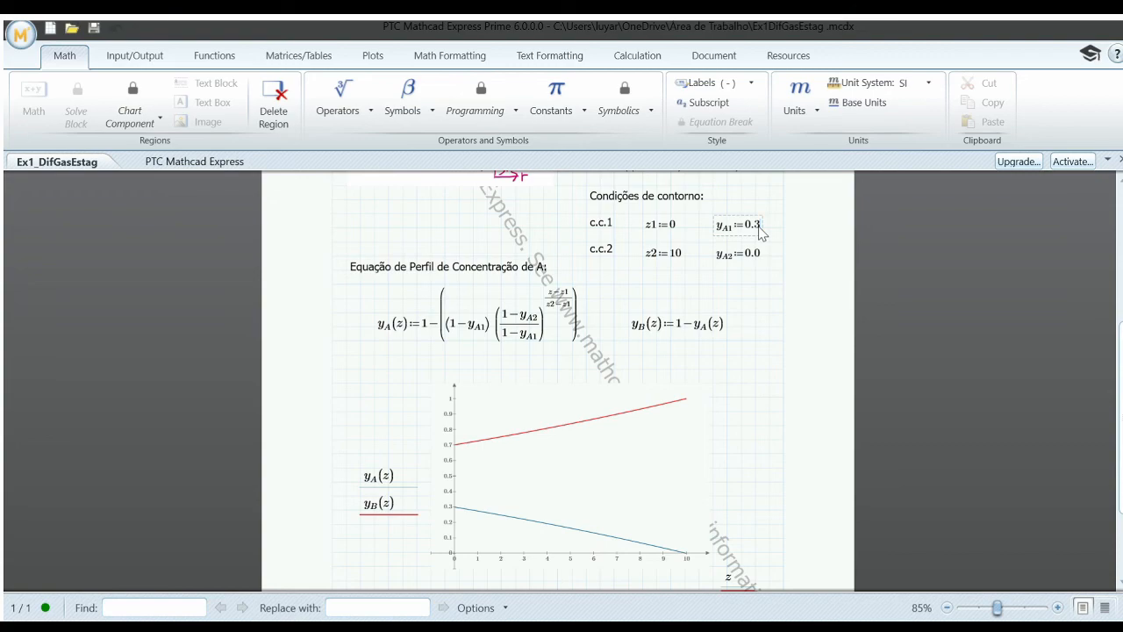
text(1)
click(767, 290)
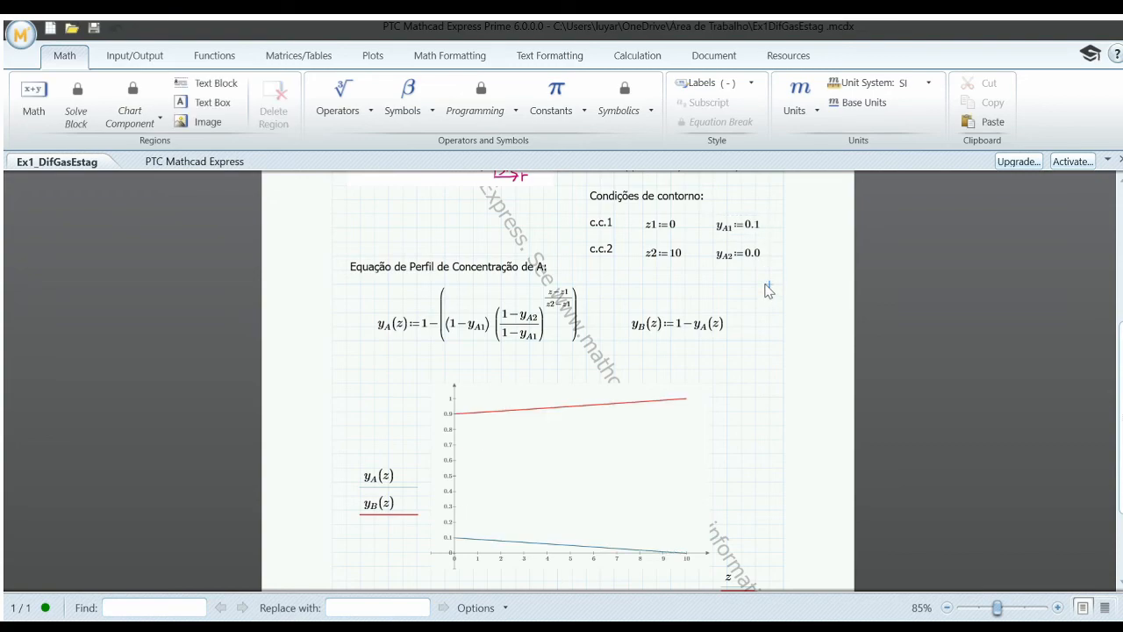
Step: Restore y_A1 in the first boundary condition to 0.3
click(760, 231)
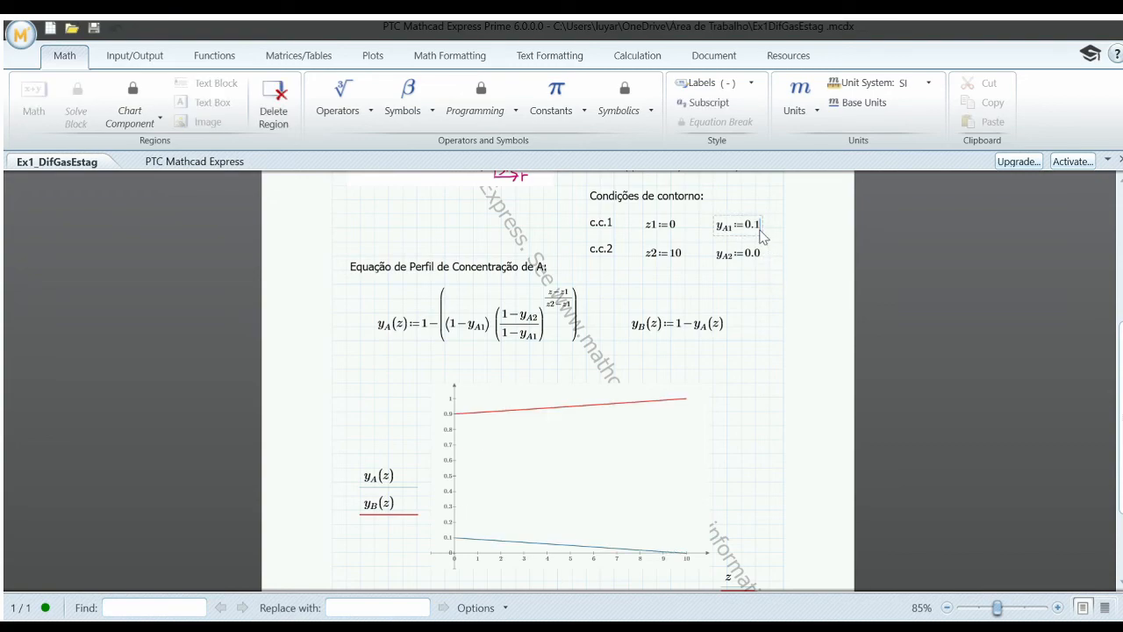
key(BackSpace)
text(3)
click(741, 286)
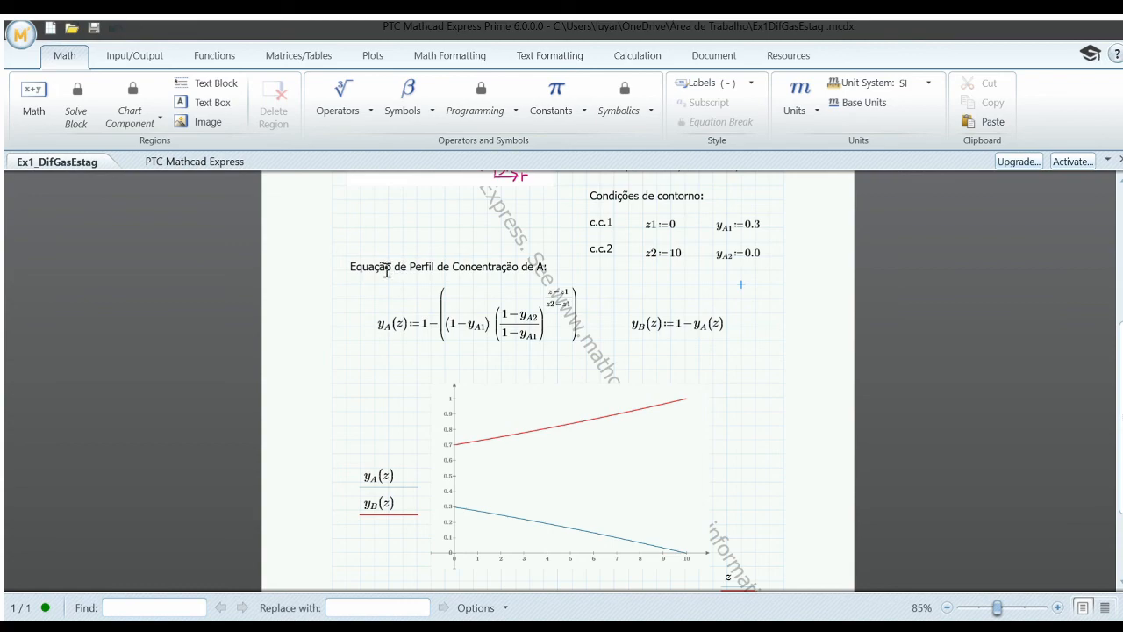
Step: Review the concentration profile equation of A, its exponent term, the plot, and the governing equations at the start of the worksheet
drag(351, 267, 586, 264)
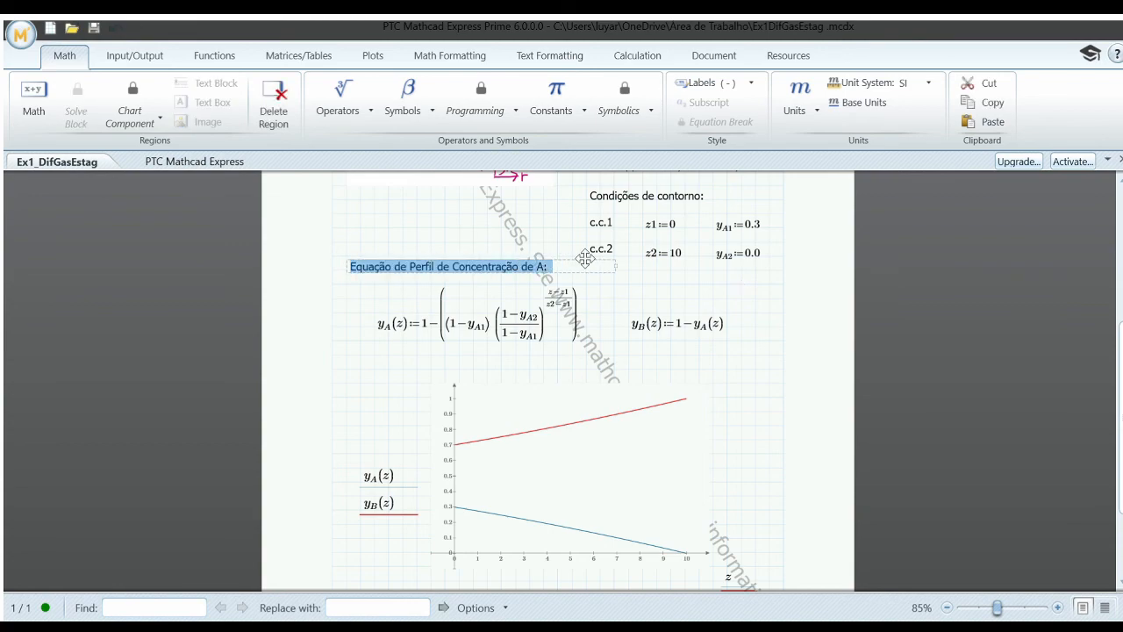
click(641, 286)
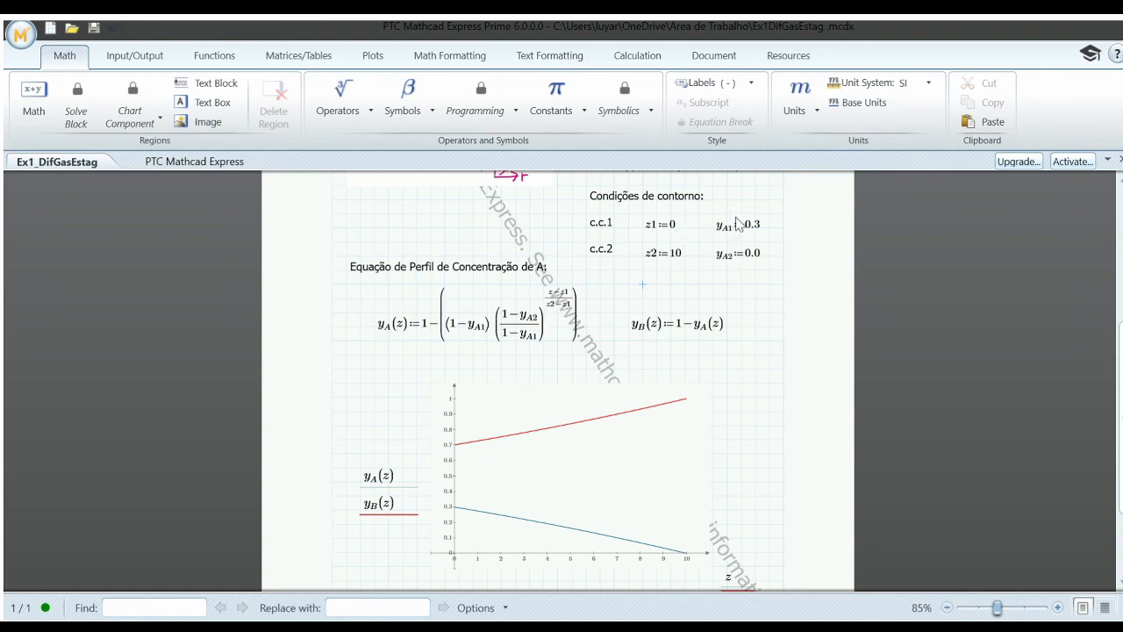
drag(539, 335, 553, 300)
click(553, 303)
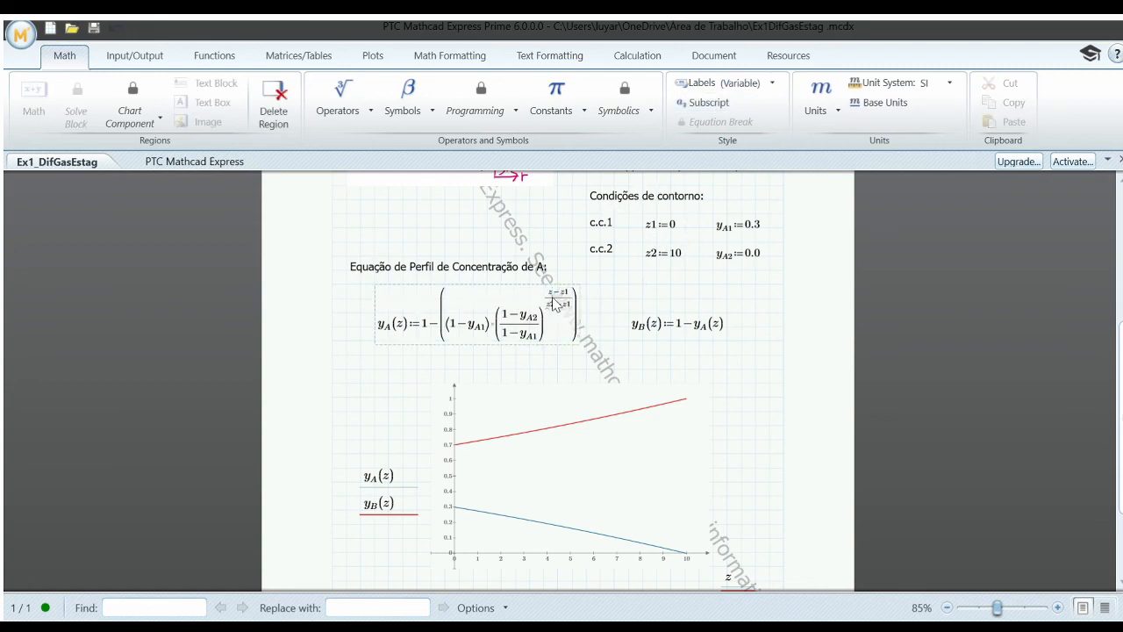
click(407, 333)
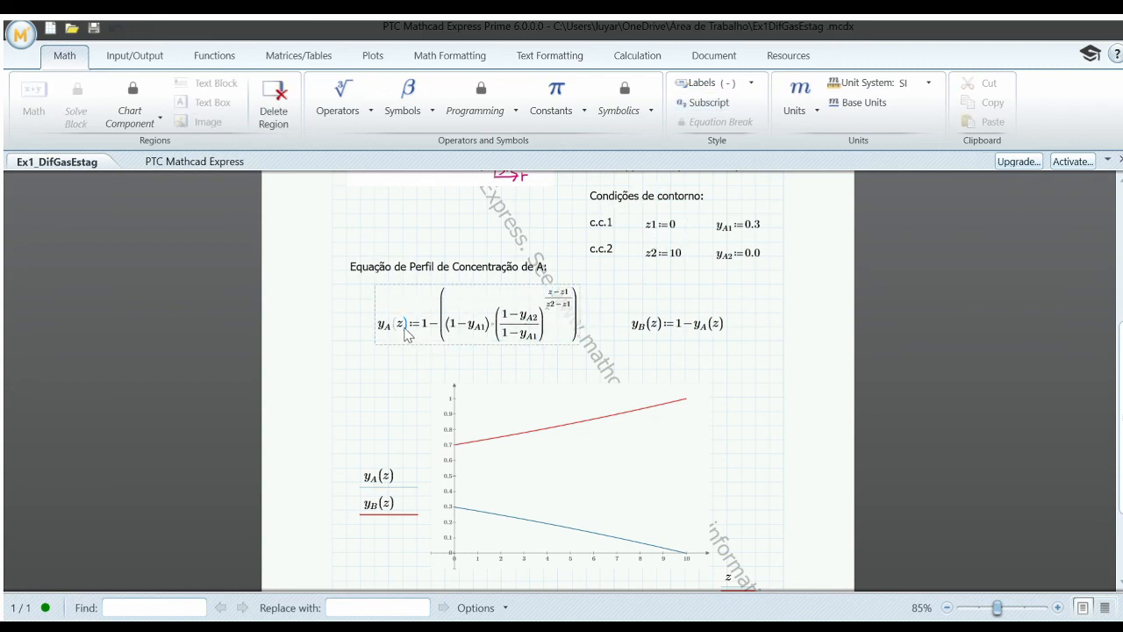
click(770, 360)
scroll(772, 360, down, 3)
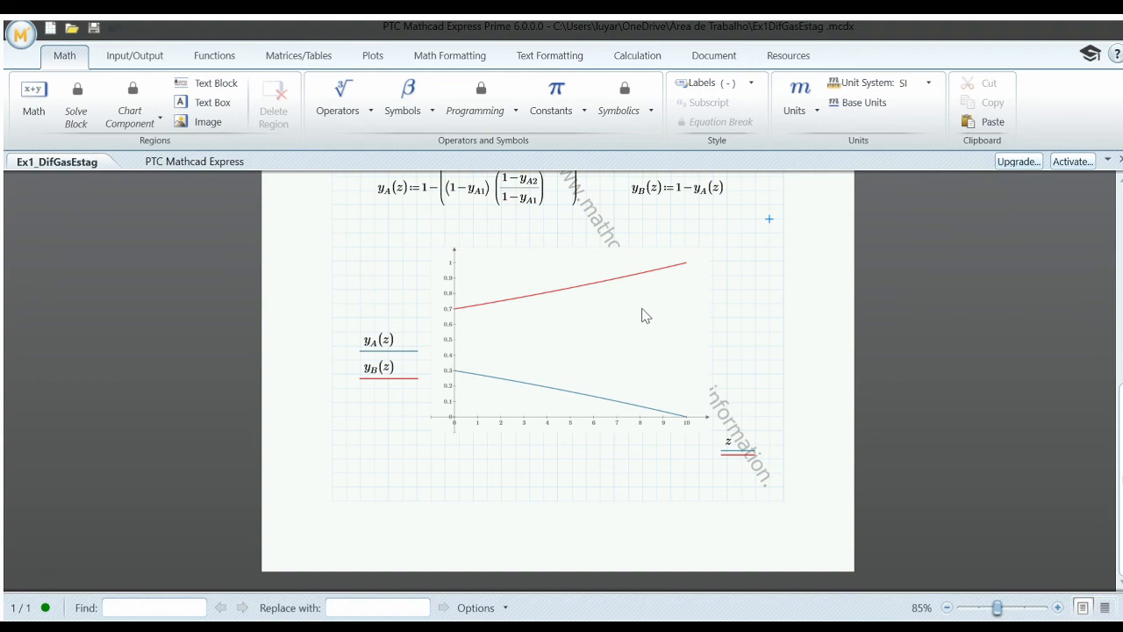
scroll(645, 316, up, 8)
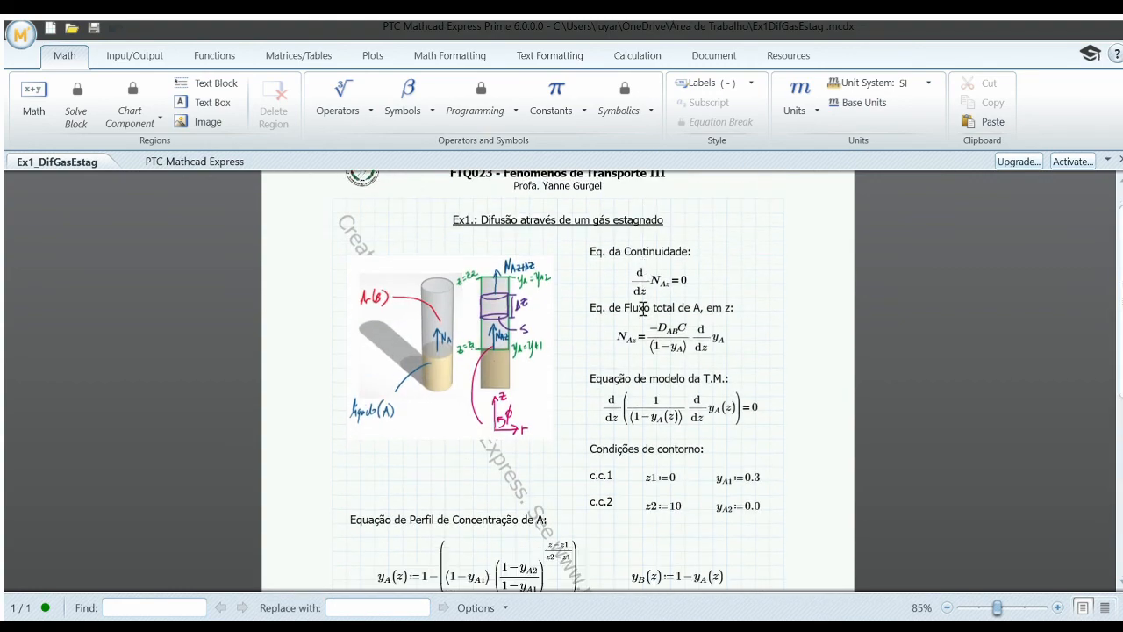
scroll(630, 237, up, 1)
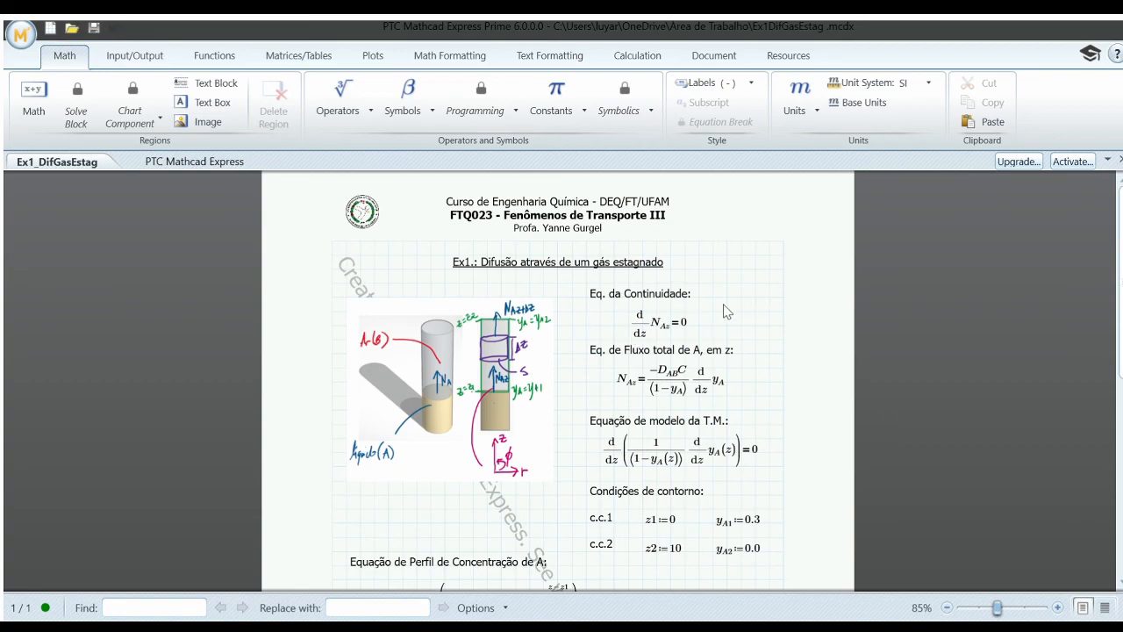
key(alt+Tab)
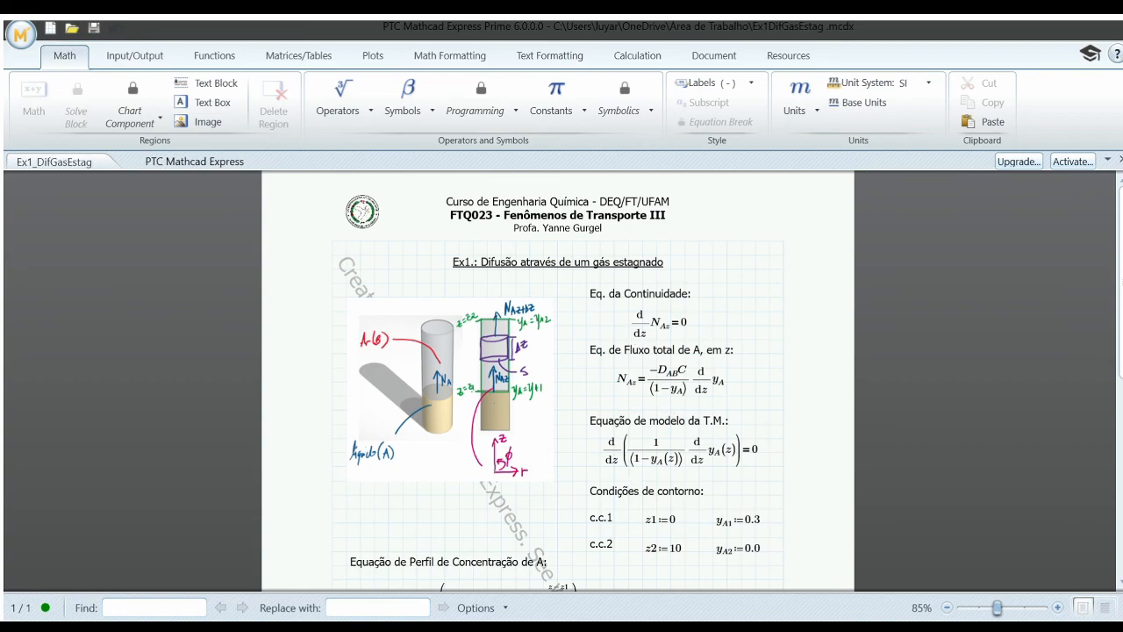